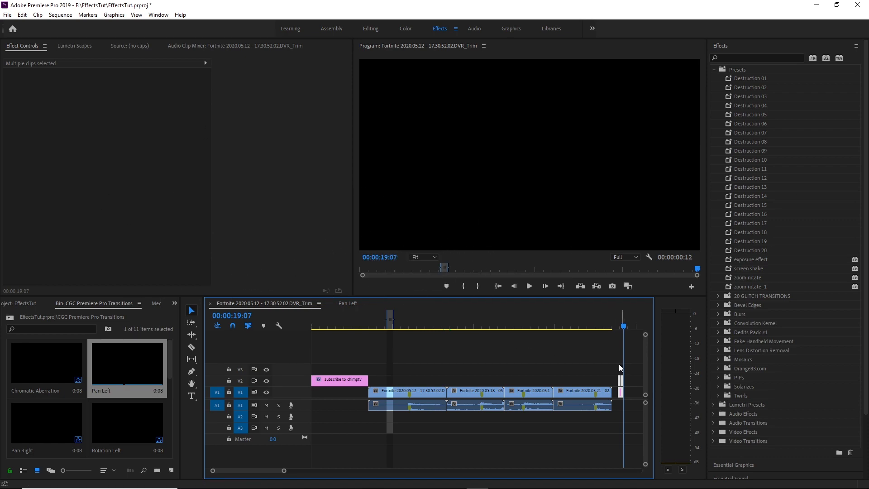
Step: Move the two Pan Left transition layers over the cut between the title and the first gameplay clip, on tracks V3 and V4
{"action": "left_click_drag", "start_coordinate": [616, 355], "coordinate": [629, 403]}
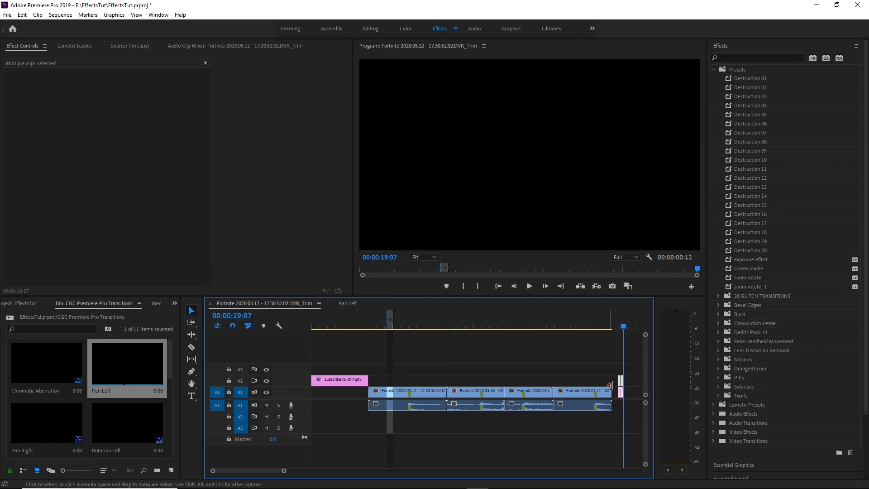
{"action": "left_click_drag", "start_coordinate": [621, 393], "coordinate": [370, 361]}
Step: Render a marked in-to-out range around the transition, ending at 00:00:03:24, and play back the result
{"action": "mouse_move", "coordinate": [367, 324]}
{"action": "left_mouse_down"}
{"action": "mouse_move", "coordinate": [372, 336]}
{"action": "mouse_move", "coordinate": [364, 333]}
{"action": "left_mouse_up"}
{"action": "left_click", "coordinate": [362, 339]}
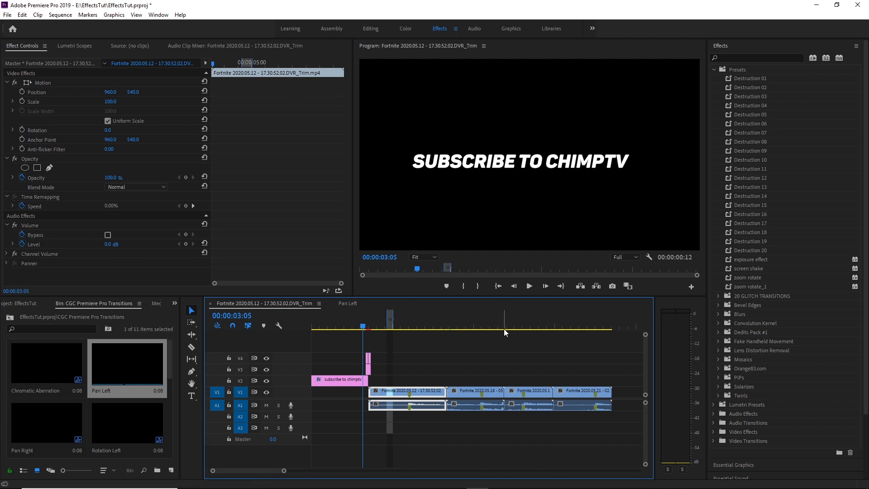
{"action": "left_click_drag", "start_coordinate": [368, 326], "coordinate": [374, 331]}
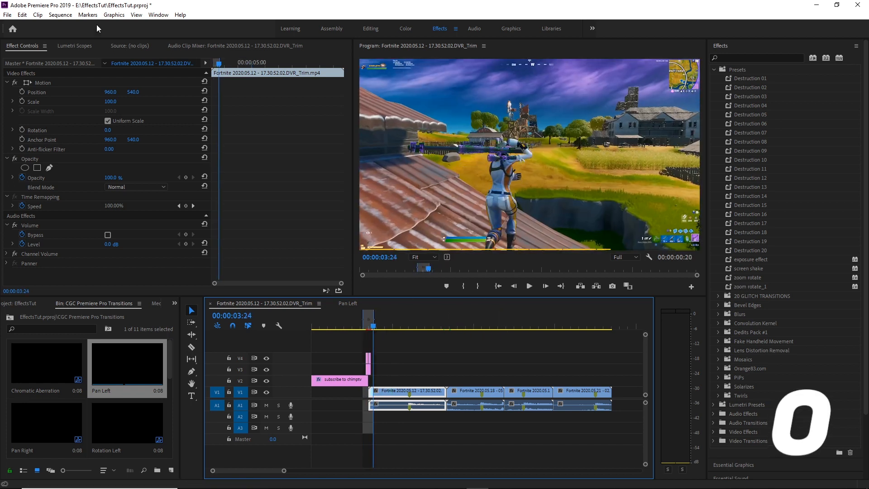
{"action": "left_click", "coordinate": [60, 15]}
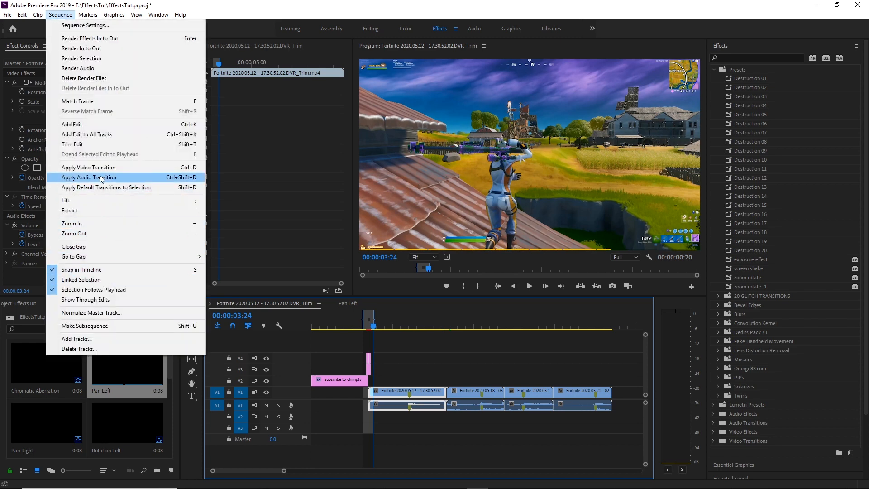
{"action": "left_click", "coordinate": [107, 51]}
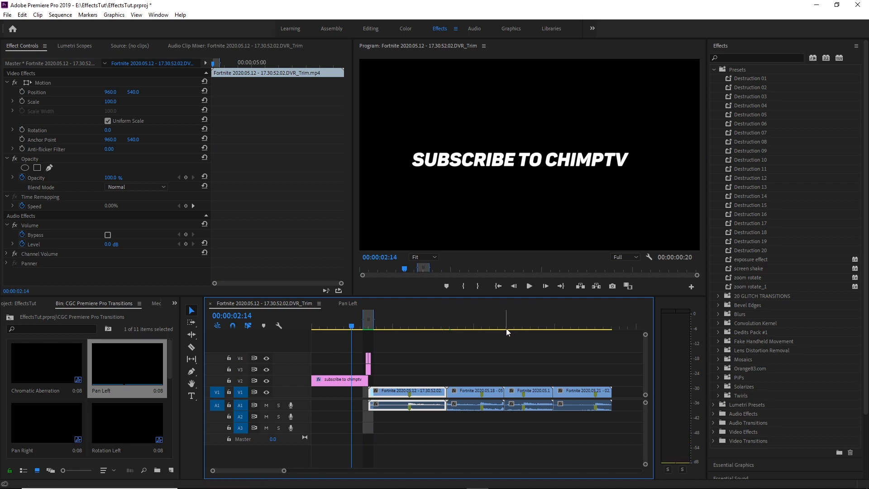
{"action": "key", "text": "space"}
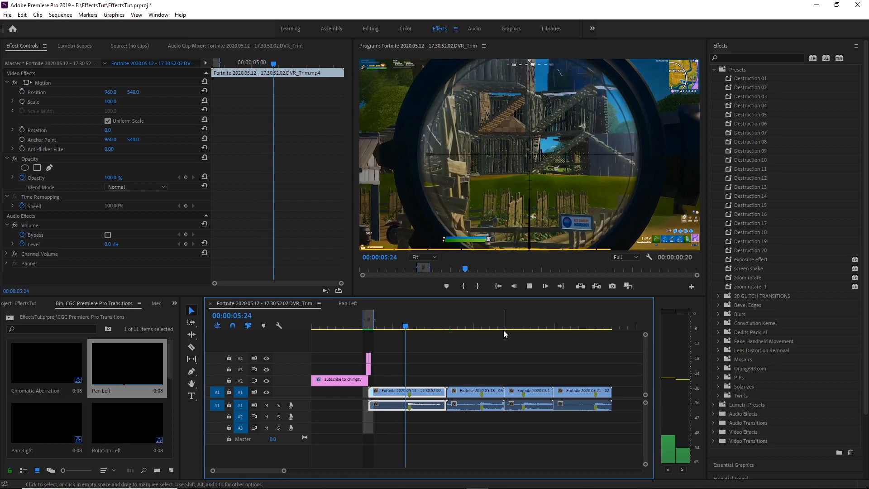
{"action": "key", "text": "space"}
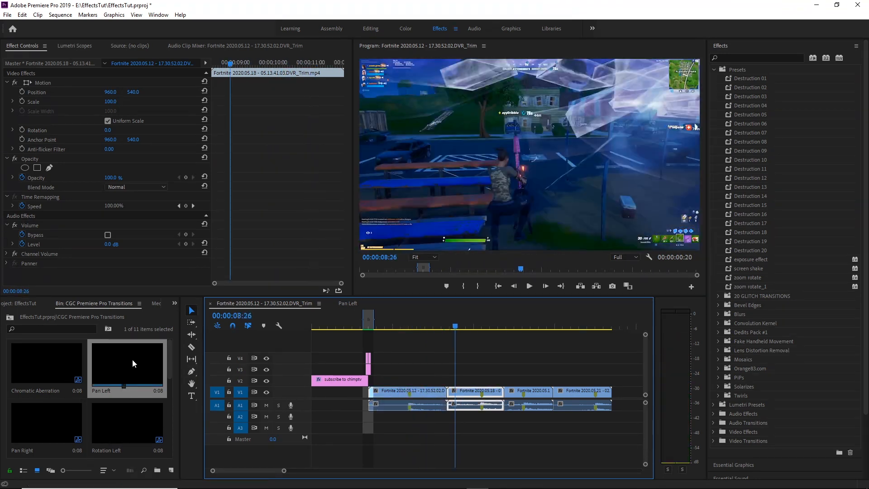
Step: Look through the transitions in the CGC Premiere Pro Transitions bin and move the playhead to the first clip's shot at 00:00:06:13
{"action": "left_click", "coordinate": [102, 419]}
{"action": "left_click", "coordinate": [56, 421]}
{"action": "left_click", "coordinate": [53, 380]}
{"action": "scroll", "coordinate": [113, 417], "scroll_direction": "down", "scroll_amount": 1}
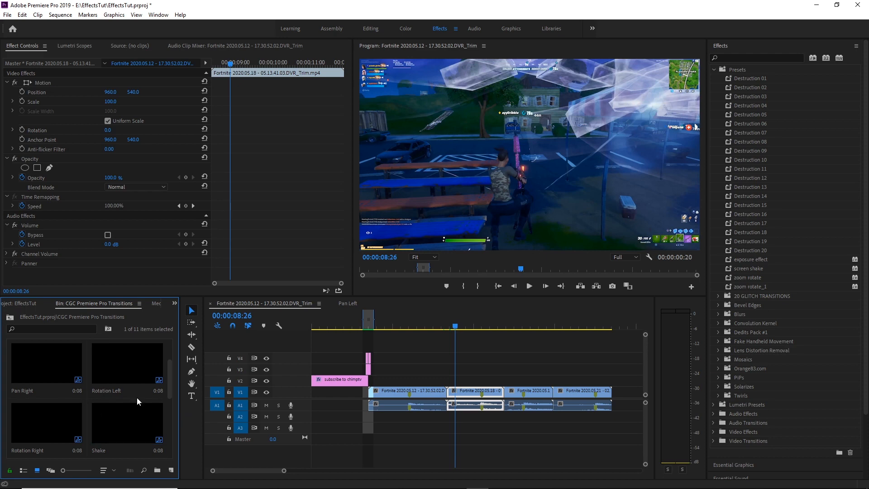
{"action": "left_click", "coordinate": [46, 413]}
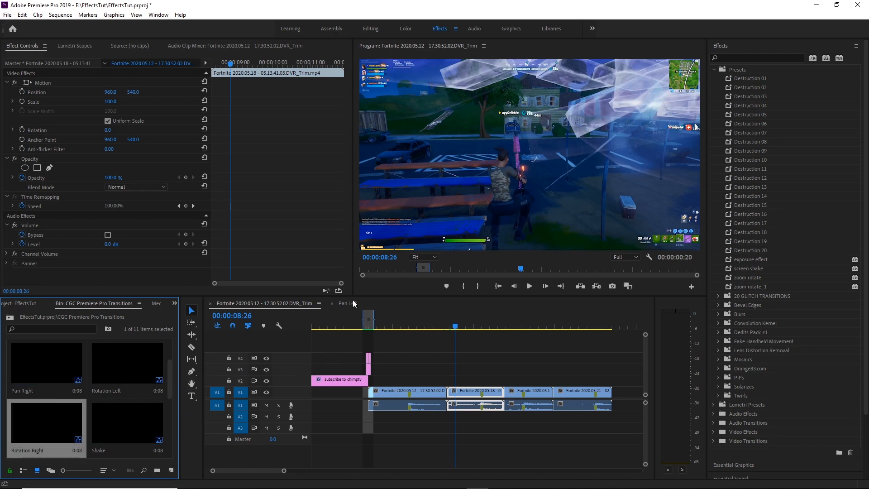
{"action": "left_click_drag", "start_coordinate": [433, 324], "coordinate": [382, 366]}
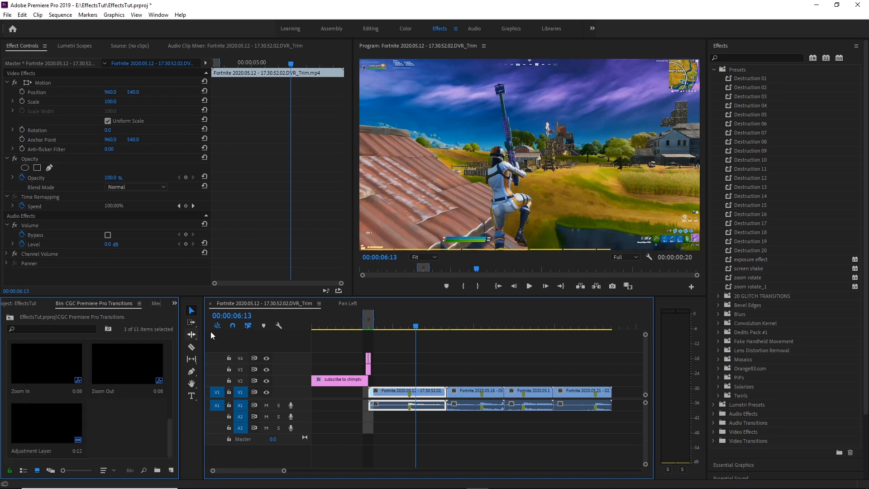
{"action": "scroll", "coordinate": [61, 361], "scroll_direction": "up", "scroll_amount": 4}
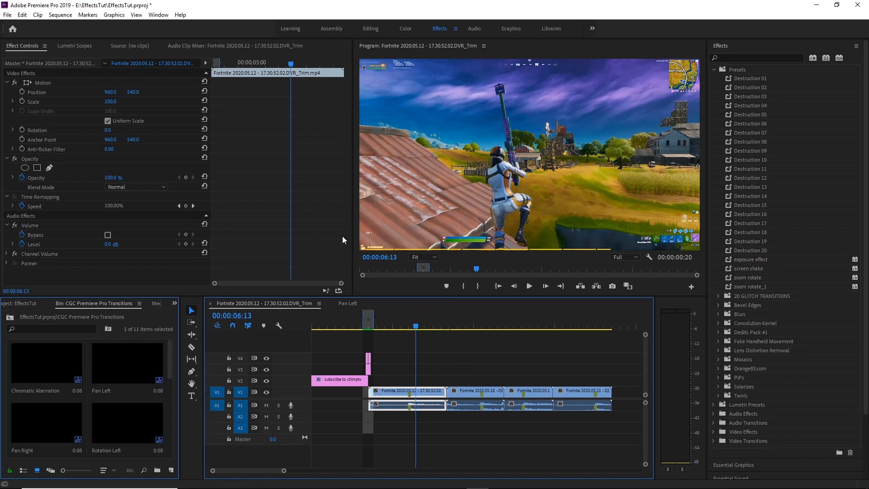
Step: Find the Lumetri Color effect by searching the effects for "lumetri color" and apply it to the first gameplay clip
{"action": "left_click", "coordinate": [67, 45]}
{"action": "left_click", "coordinate": [24, 44]}
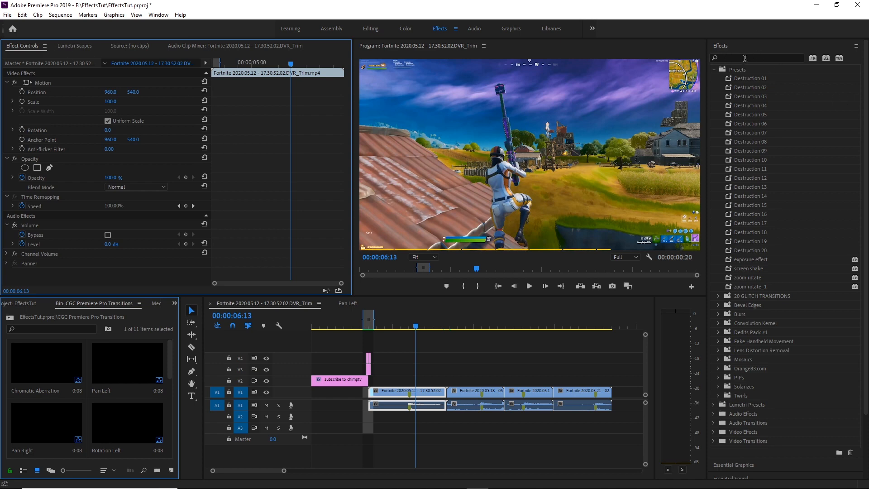
{"action": "left_click", "coordinate": [730, 56]}
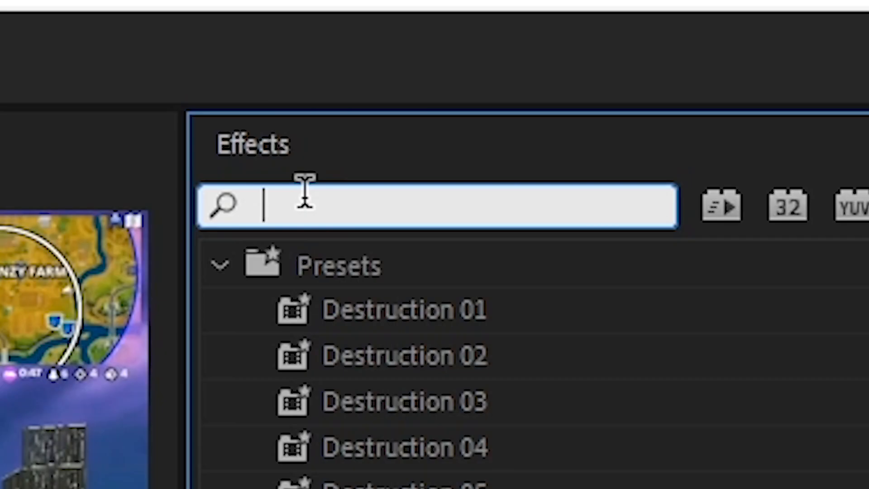
{"action": "type", "text": "lumetri "}
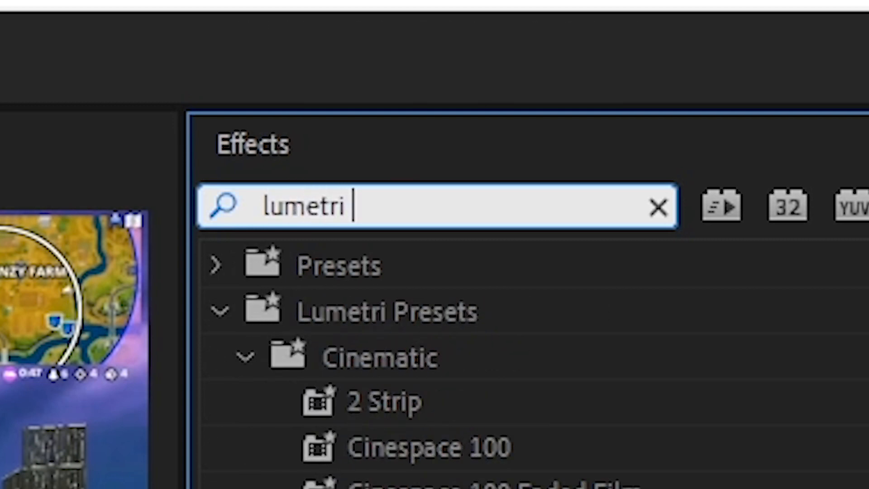
{"action": "type", "text": "ciki"}
{"action": "key", "text": "BackSpace"}
{"action": "key", "text": "BackSpace"}
{"action": "key", "text": "BackSpace"}
{"action": "key", "text": "BackSpace"}
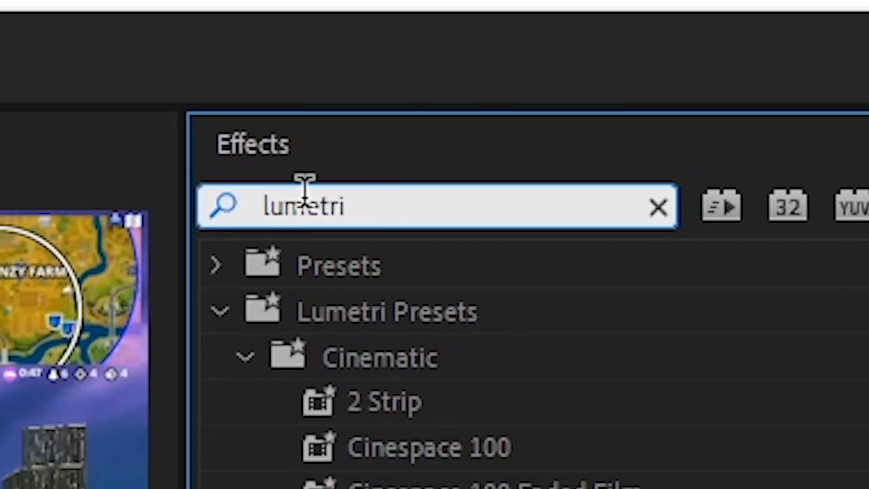
{"action": "type", "text": "color"}
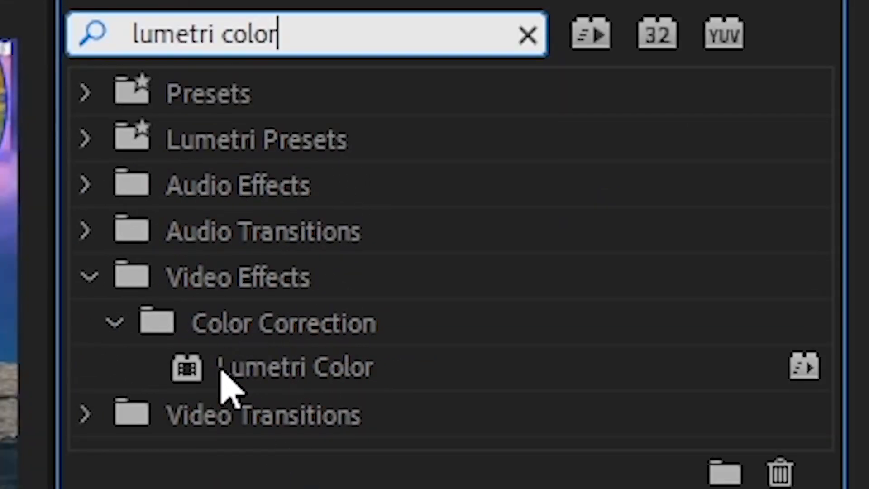
{"action": "left_click", "coordinate": [320, 370]}
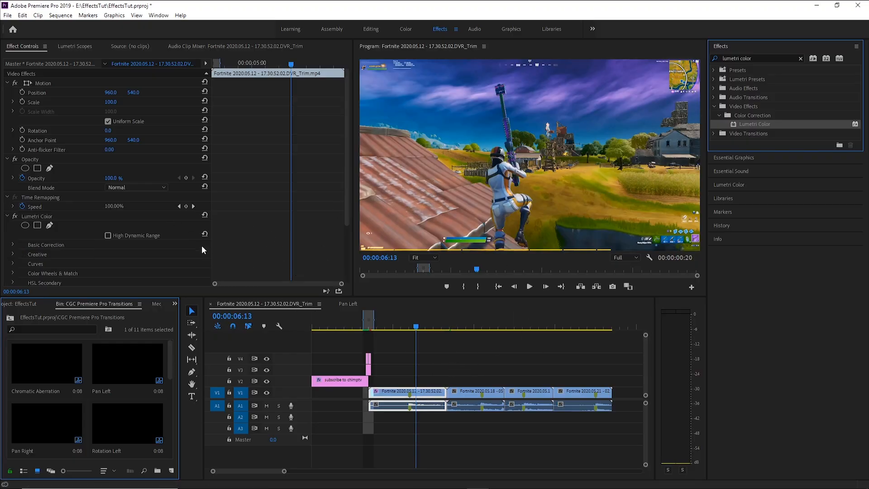
Step: Expand Lumetri Color's Basic Correction settings and enable Exposure keyframing at 00:00:06:13 on the first gameplay clip
{"action": "scroll", "coordinate": [246, 230], "scroll_direction": "down", "scroll_amount": 2}
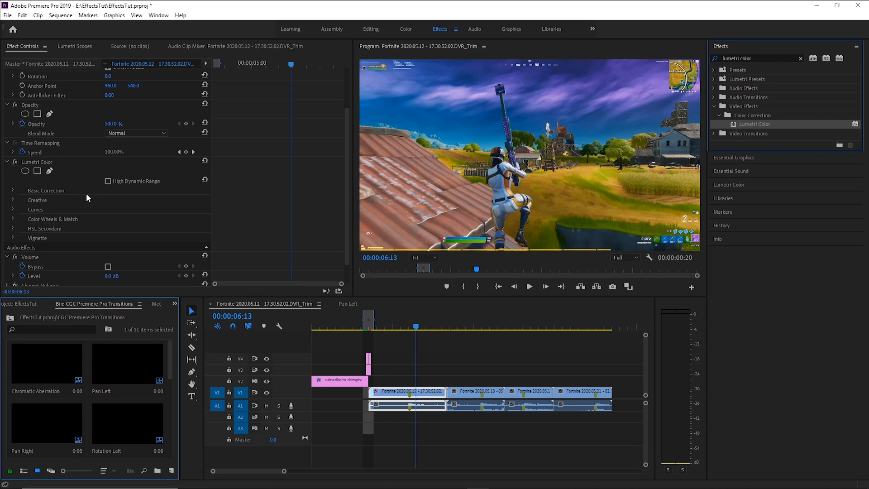
{"action": "left_click", "coordinate": [12, 190]}
{"action": "scroll", "coordinate": [70, 202], "scroll_direction": "down", "scroll_amount": 1}
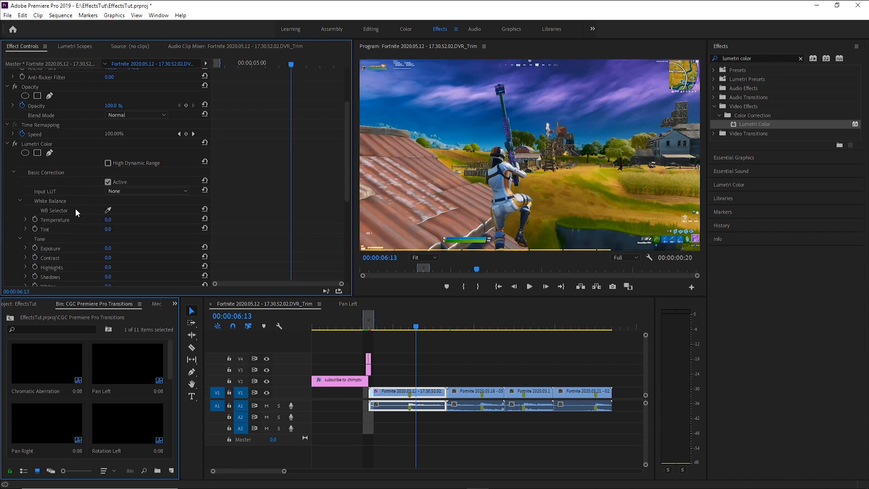
{"action": "scroll", "coordinate": [83, 233], "scroll_direction": "down", "scroll_amount": 1}
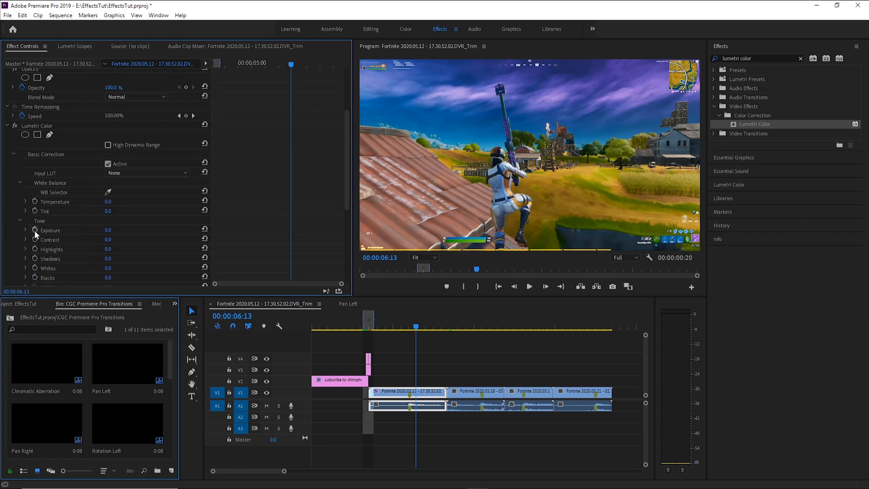
{"action": "left_click", "coordinate": [413, 356]}
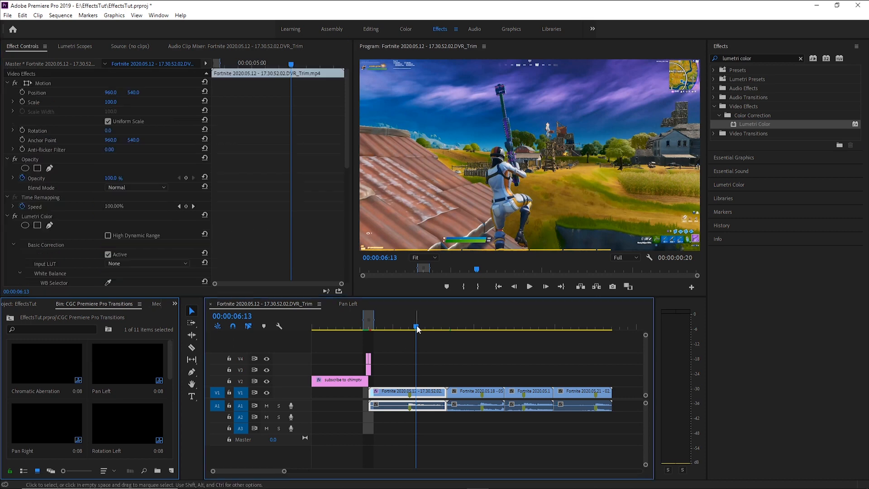
{"action": "left_click", "coordinate": [413, 327]}
{"action": "left_click_drag", "start_coordinate": [414, 331], "coordinate": [417, 329]}
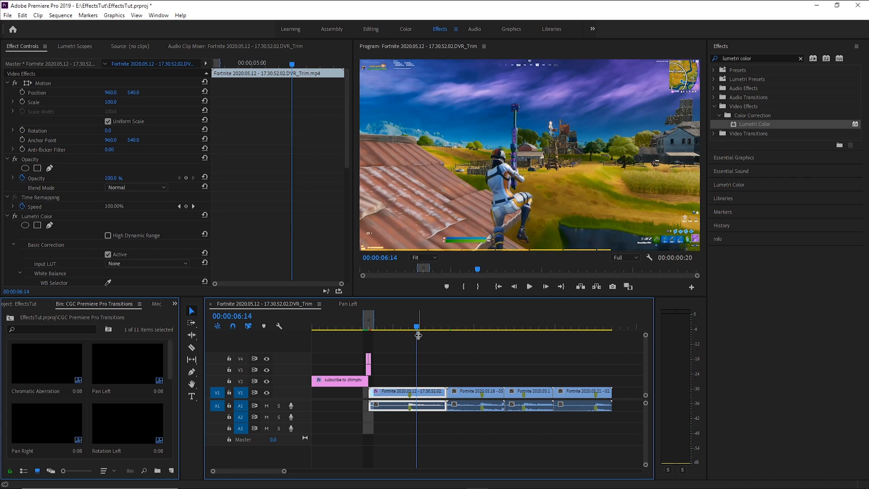
{"action": "key", "text": "Left"}
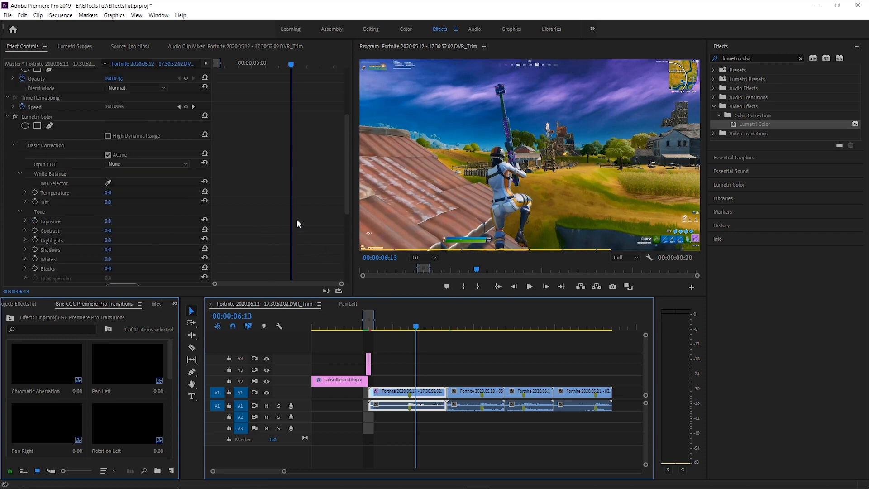
{"action": "left_click", "coordinate": [35, 221]}
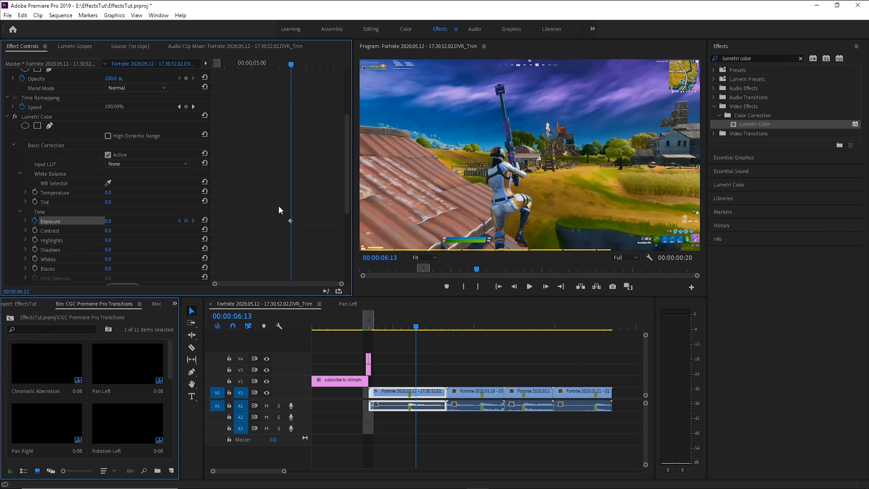
{"action": "left_click", "coordinate": [299, 232]}
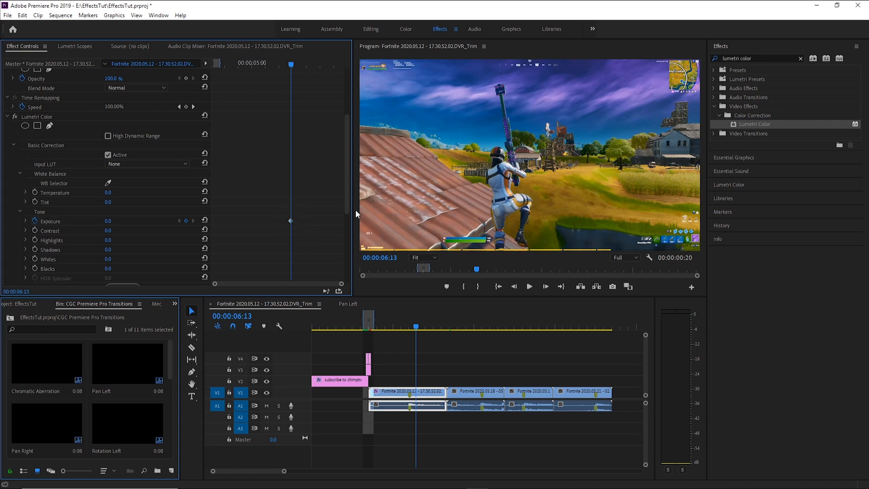
Step: Add an Exposure keyframe three frames earlier, at 00:00:06:10
{"action": "key", "text": "Left"}
{"action": "key", "text": "Left"}
{"action": "key", "text": "Left"}
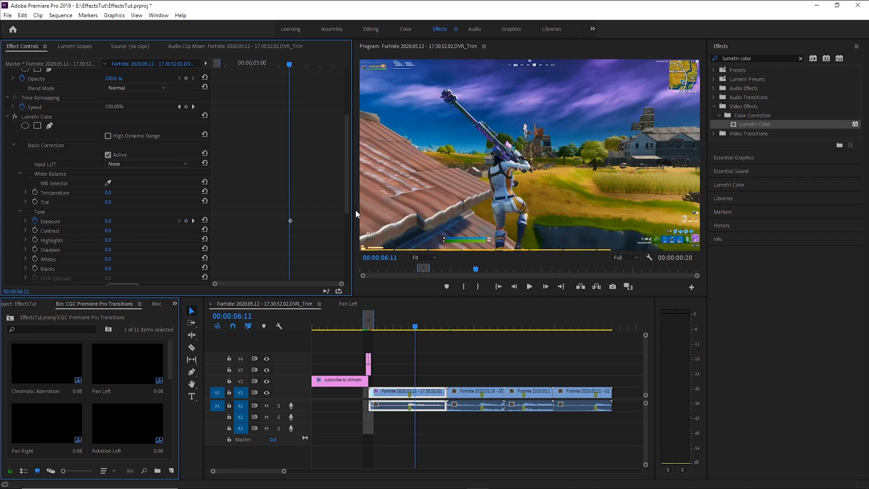
{"action": "left_click", "coordinate": [186, 220]}
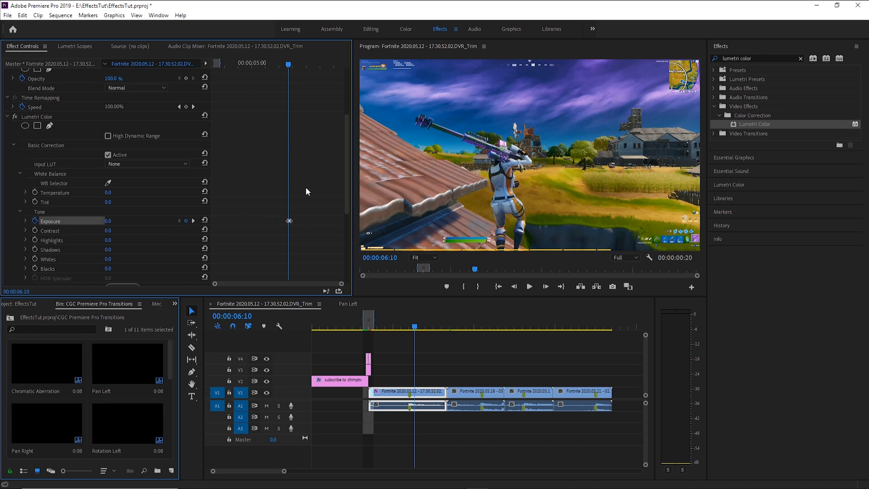
Step: Add another Exposure keyframe about 12 frames after the one at 00:00:06:13
{"action": "key", "text": "Right"}
{"action": "key", "text": "Right"}
{"action": "key", "text": "Right"}
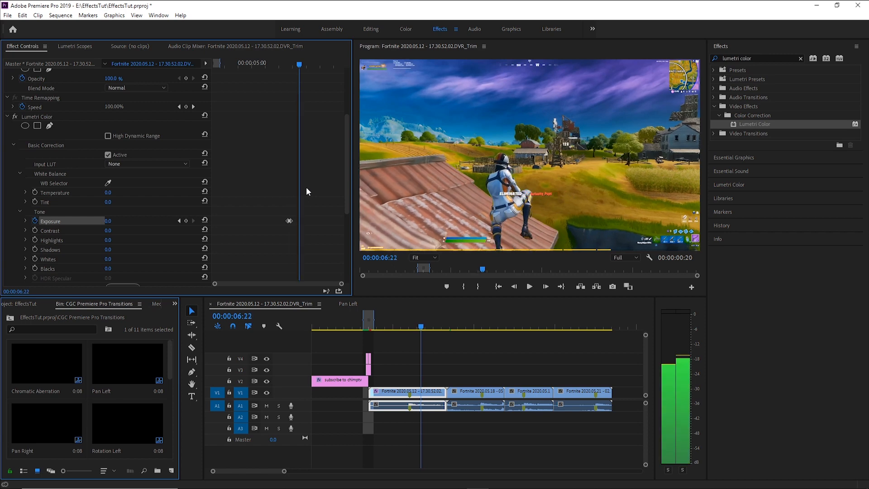
{"action": "left_click", "coordinate": [186, 221]}
Step: Set the Exposure keyframe at 00:00:06:13 to 7.0
{"action": "left_click_drag", "start_coordinate": [286, 65], "coordinate": [293, 93]}
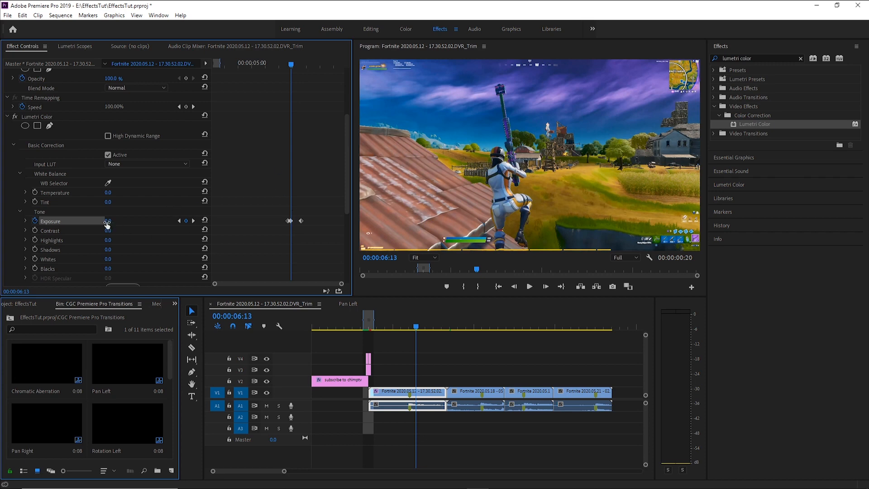
{"action": "left_click", "coordinate": [120, 220]}
{"action": "type", "text": "7"}
{"action": "key", "text": "Return"}
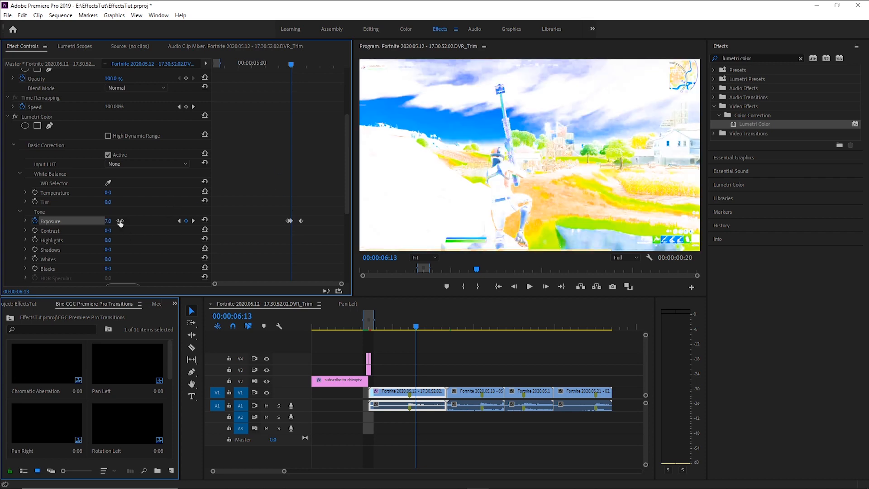
Step: Play back the first gameplay clip around the shot to check the exposure flash
{"action": "left_click", "coordinate": [415, 325]}
{"action": "key", "text": "space"}
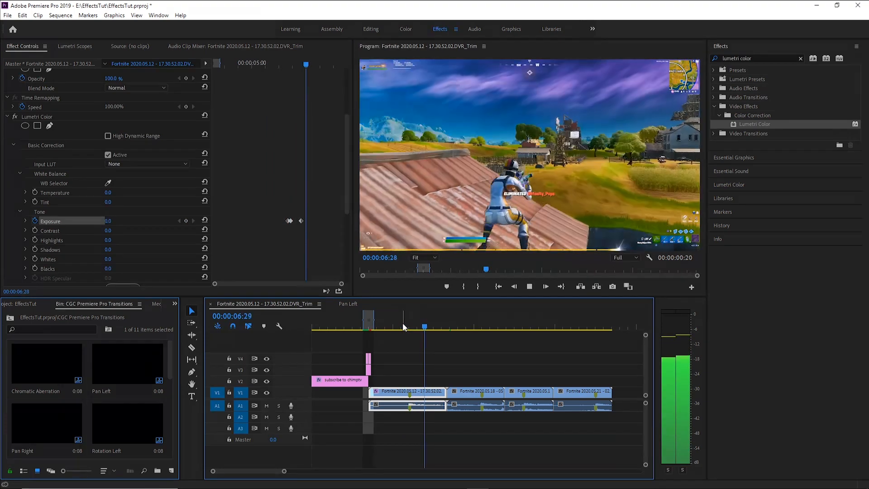
{"action": "left_click", "coordinate": [428, 324]}
{"action": "left_click_drag", "start_coordinate": [429, 323], "coordinate": [399, 361]}
{"action": "key", "text": "space"}
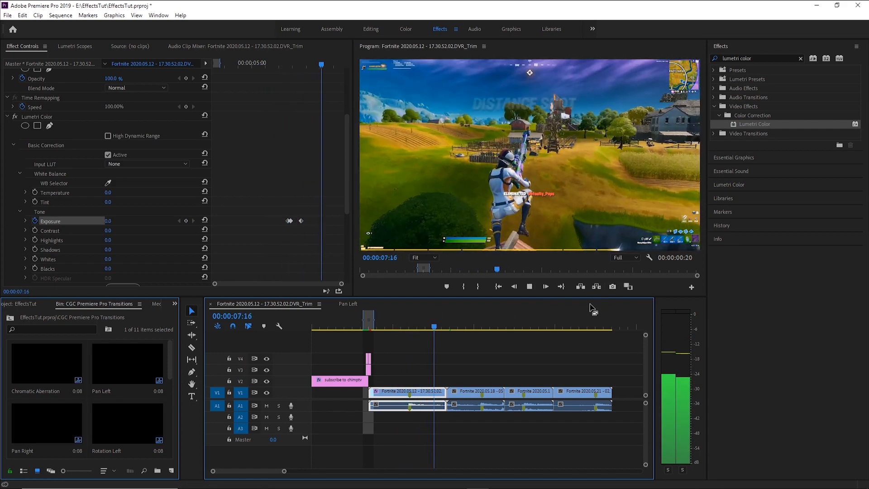
{"action": "key", "text": "space"}
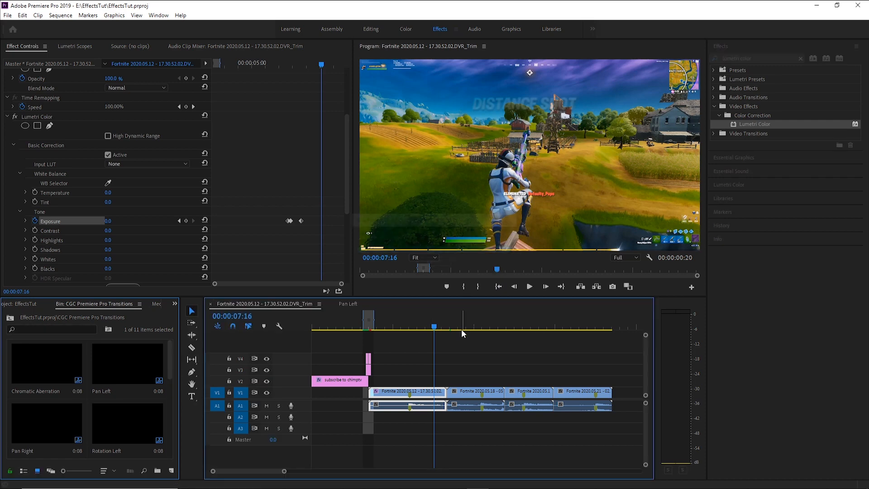
Step: Reselect the first gameplay clip and save the project
{"action": "left_click", "coordinate": [473, 353]}
{"action": "left_click", "coordinate": [418, 408]}
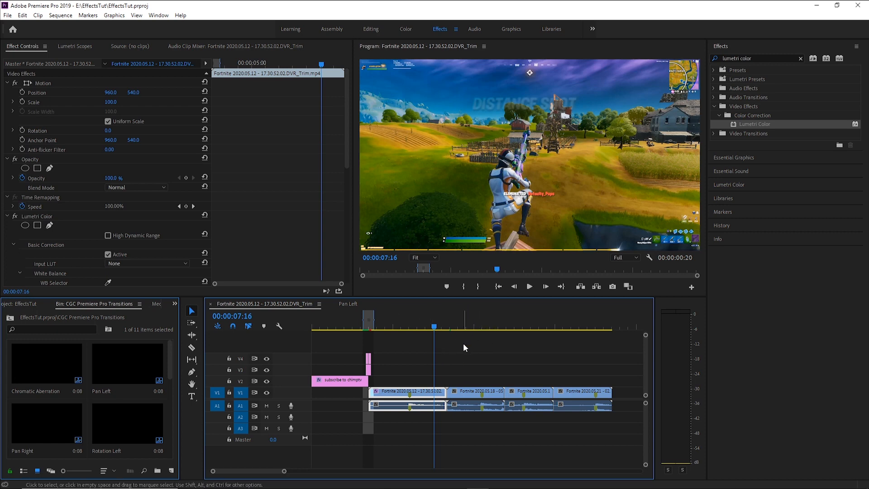
{"action": "key", "text": "ctrl+s"}
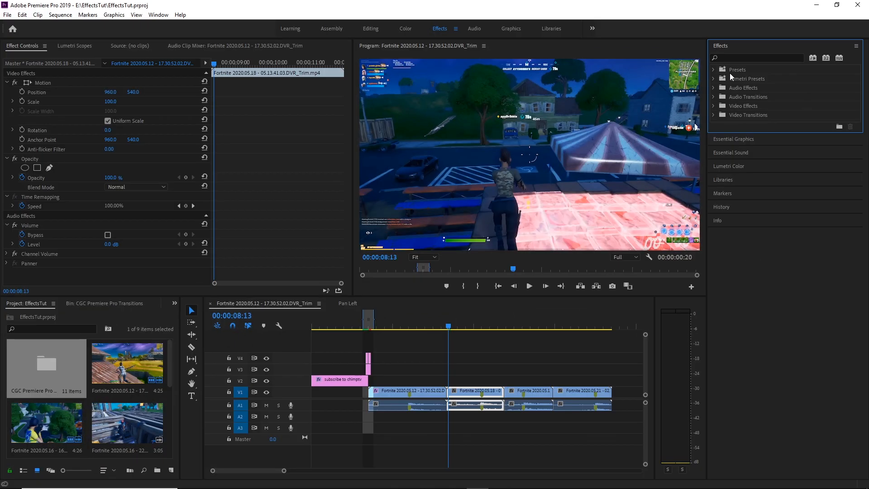
Step: Create a 1920 × 1080 adjustment layer at 30.00 fps with square pixels
{"action": "scroll", "coordinate": [119, 385], "scroll_direction": "down", "scroll_amount": 2}
{"action": "scroll", "coordinate": [117, 414], "scroll_direction": "up", "scroll_amount": 2}
{"action": "left_click", "coordinate": [172, 473]}
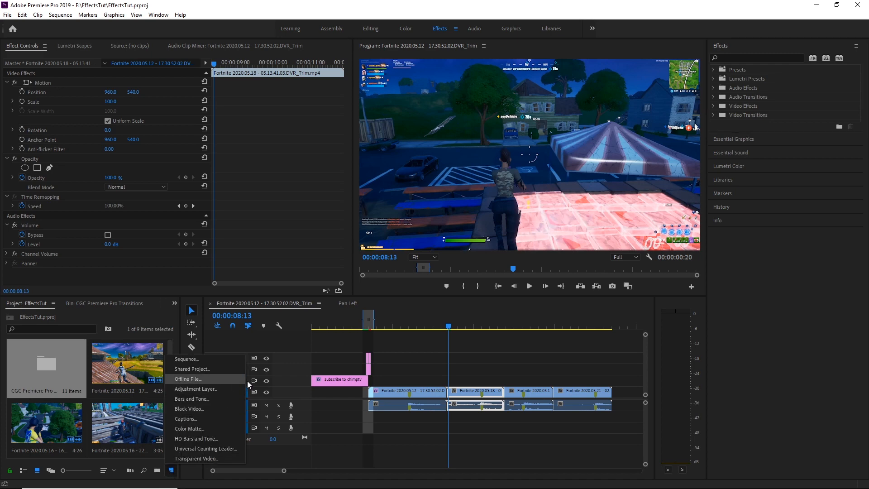
{"action": "left_click", "coordinate": [222, 390]}
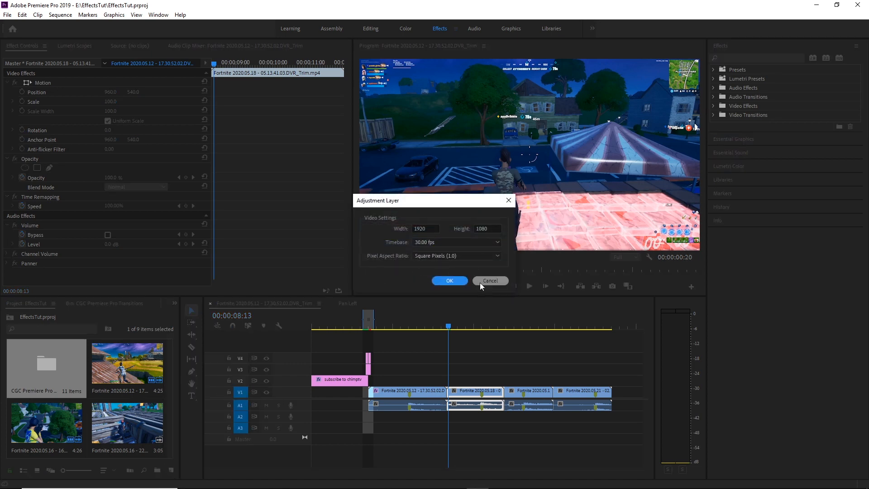
{"action": "left_click", "coordinate": [450, 281]}
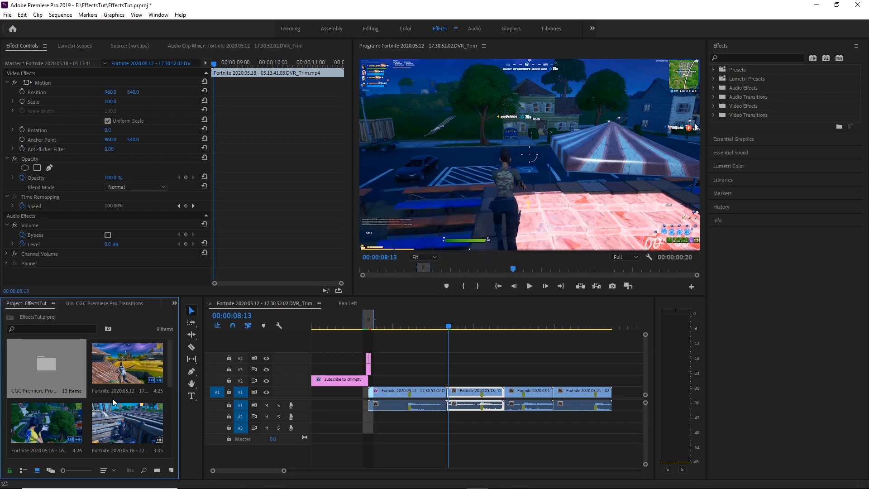
Step: Place the adjustment layer on V2 above the cut between the first and second gameplay clips
{"action": "scroll", "coordinate": [90, 396], "scroll_direction": "down", "scroll_amount": 5}
{"action": "left_click", "coordinate": [46, 422]}
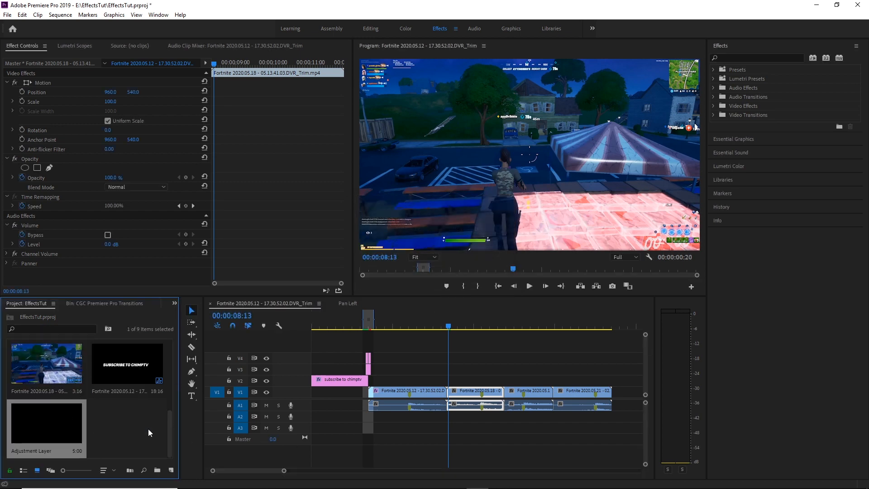
{"action": "left_click_drag", "start_coordinate": [64, 428], "coordinate": [410, 381]}
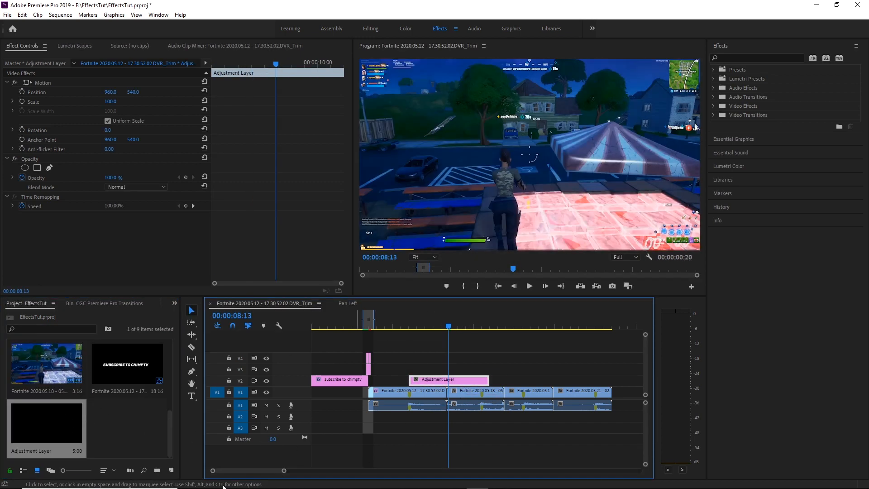
Step: Split the adjustment layer about five frames before the cut between the first two gameplay clips and delete its earlier part
{"action": "left_click_drag", "start_coordinate": [283, 473], "coordinate": [255, 471]}
{"action": "left_click", "coordinate": [473, 325]}
{"action": "left_click_drag", "start_coordinate": [476, 326], "coordinate": [476, 337]}
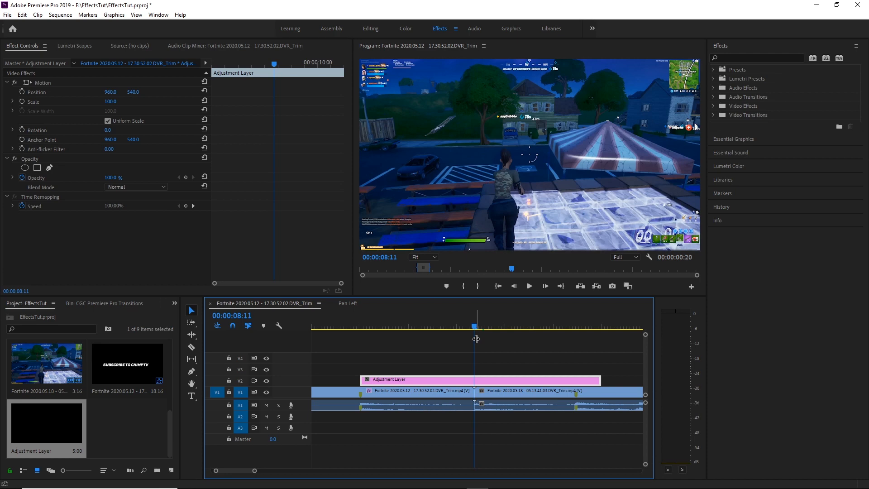
{"action": "key", "text": "Left"}
{"action": "key", "text": "Left"}
{"action": "key", "text": "Left"}
{"action": "key", "text": "Left"}
{"action": "key", "text": "Left"}
{"action": "key", "text": "c"}
{"action": "left_click", "coordinate": [467, 381]}
{"action": "key", "text": "v"}
{"action": "left_click", "coordinate": [457, 382]}
{"action": "key", "text": "Delete"}
Step: Split the adjustment layer about five frames after the cut and delete its later part
{"action": "left_click_drag", "start_coordinate": [477, 325], "coordinate": [475, 329]}
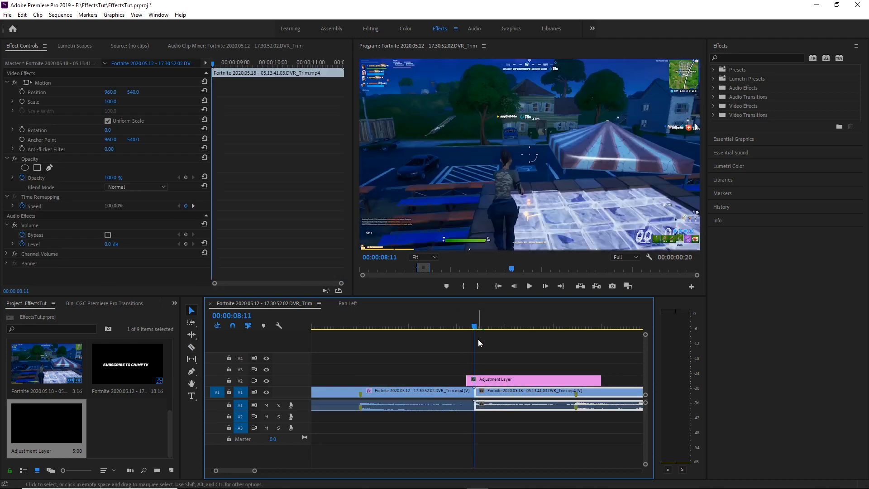
{"action": "key", "text": "Right"}
{"action": "key", "text": "Right"}
{"action": "key", "text": "Right"}
{"action": "key", "text": "Right"}
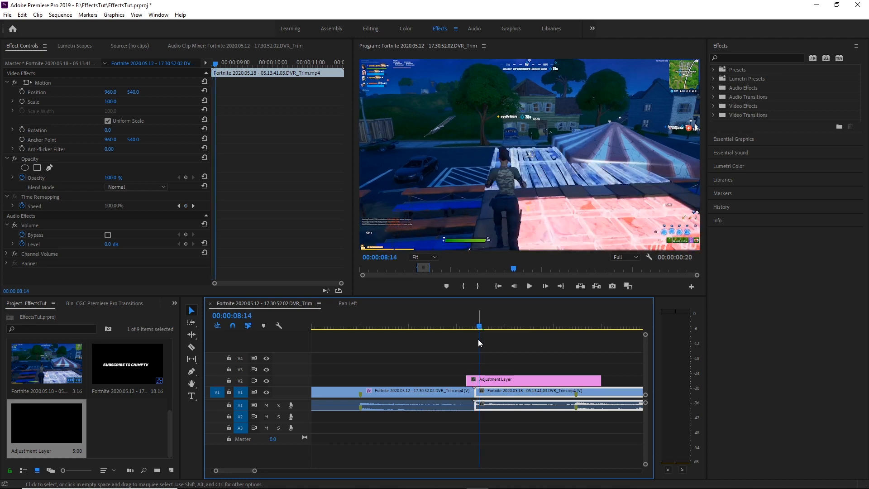
{"action": "key", "text": "Right"}
{"action": "key", "text": "c"}
{"action": "left_click", "coordinate": [482, 380]}
{"action": "key", "text": "v"}
{"action": "left_click", "coordinate": [502, 381]}
{"action": "key", "text": "Delete"}
Step: Apply the Blob Push - Left preset from 20 GLITCH TRANSITIONS to the adjustment layer and play back the transition
{"action": "left_click_drag", "start_coordinate": [474, 323], "coordinate": [477, 362]}
{"action": "left_click", "coordinate": [713, 70]}
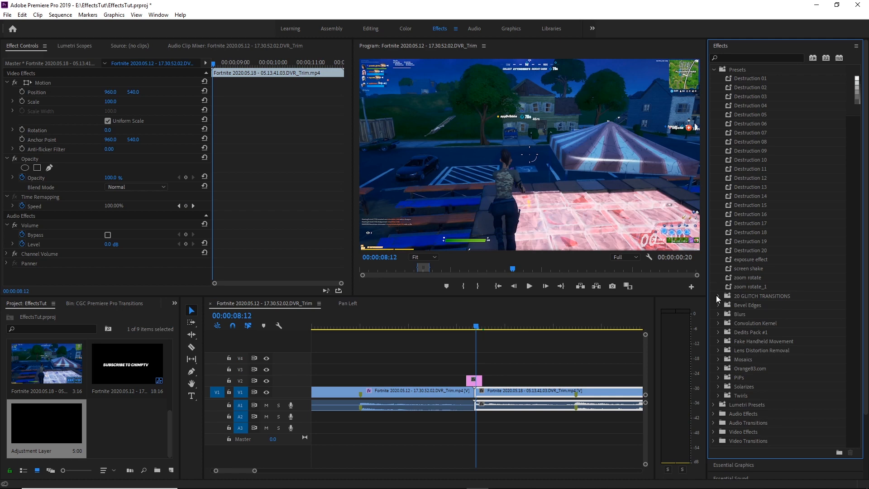
{"action": "left_click", "coordinate": [717, 296]}
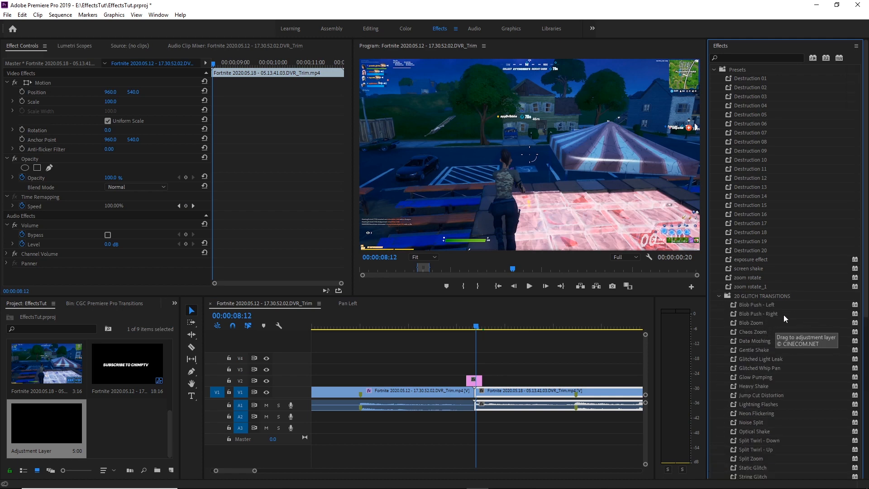
{"action": "left_click_drag", "start_coordinate": [762, 306], "coordinate": [474, 380]}
{"action": "left_click_drag", "start_coordinate": [473, 325], "coordinate": [411, 329]}
{"action": "key", "text": "space"}
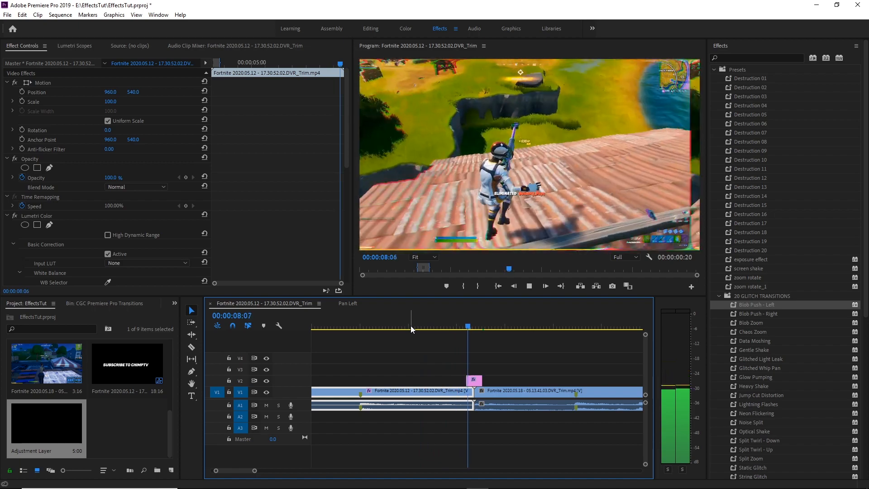
Step: Mark in at 00:00:07:28 and out at 00:00:08:26 around the glitch transition and render that range
{"action": "left_click_drag", "start_coordinate": [410, 327], "coordinate": [457, 340]}
{"action": "key", "text": "i"}
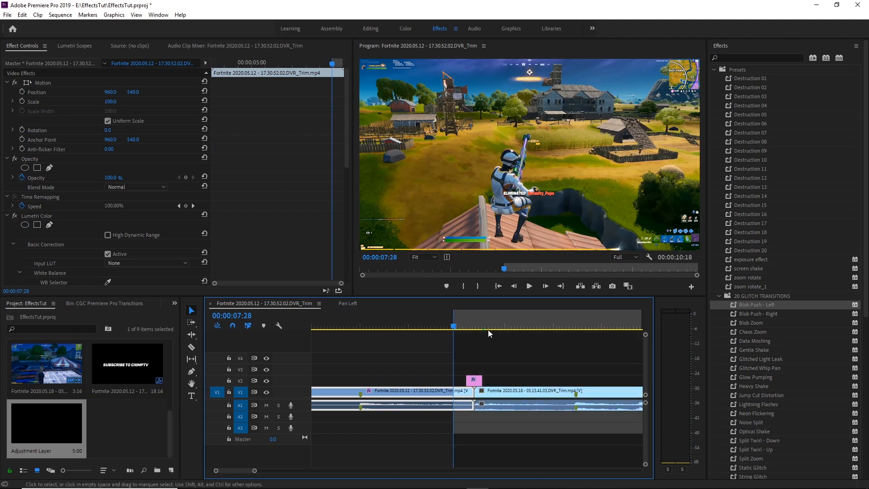
{"action": "left_click", "coordinate": [499, 322]}
{"action": "key", "text": "o"}
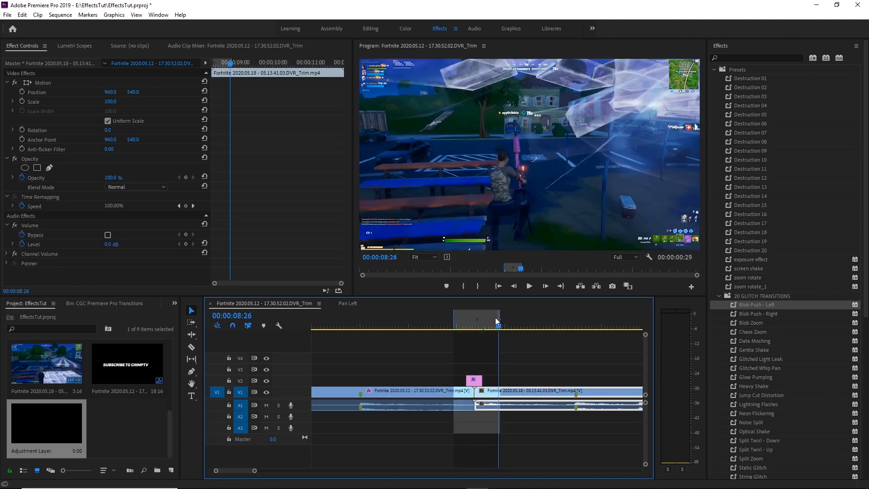
{"action": "left_click", "coordinate": [455, 326]}
{"action": "left_click_drag", "start_coordinate": [456, 327], "coordinate": [480, 338]}
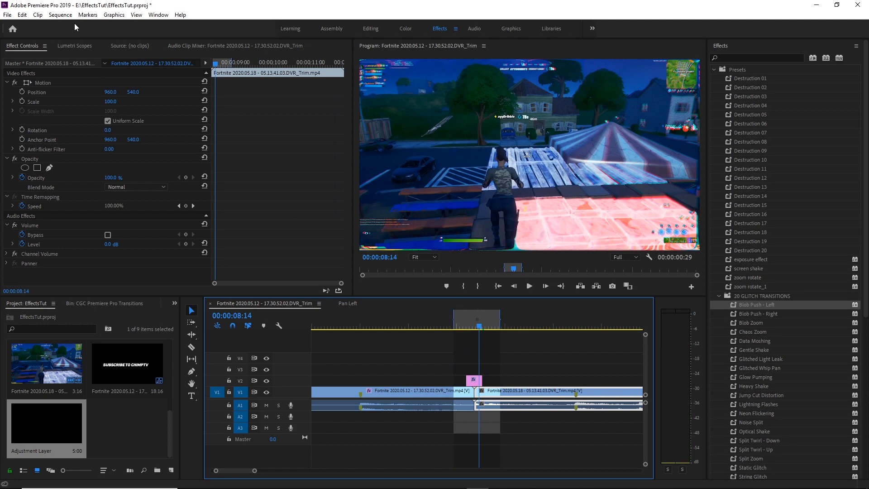
{"action": "left_click", "coordinate": [60, 14]}
{"action": "left_click", "coordinate": [92, 46]}
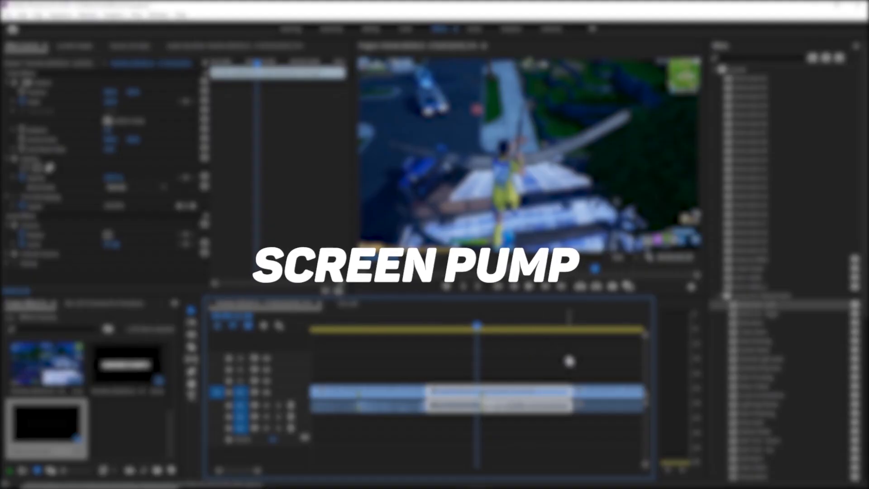
Step: Save the project and start Scale keyframing on the third gameplay clip at the shot, 00:00:13:01
{"action": "key", "text": "ctrl+s"}
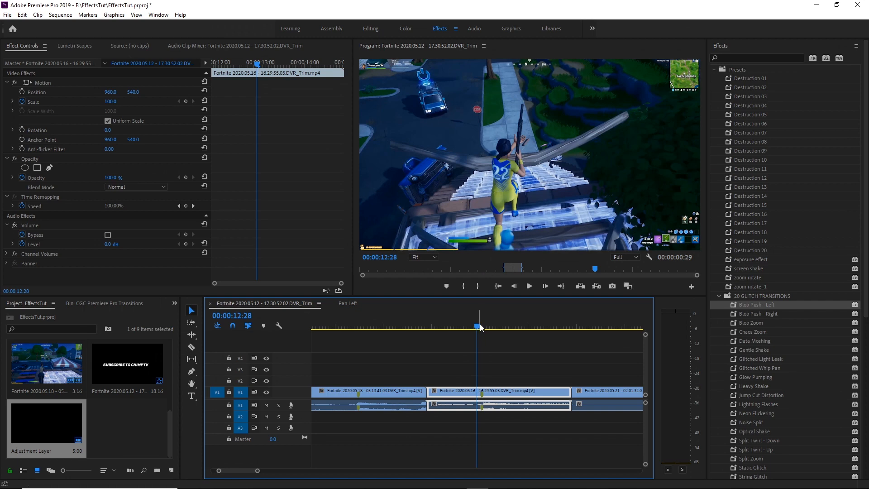
{"action": "left_click", "coordinate": [481, 327]}
{"action": "left_click_drag", "start_coordinate": [482, 326], "coordinate": [479, 333]}
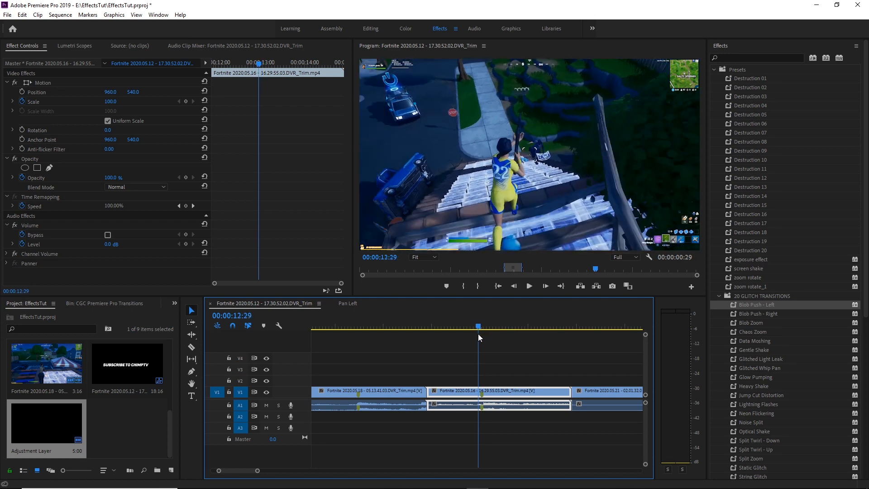
{"action": "key", "text": "Right"}
{"action": "key", "text": "Right"}
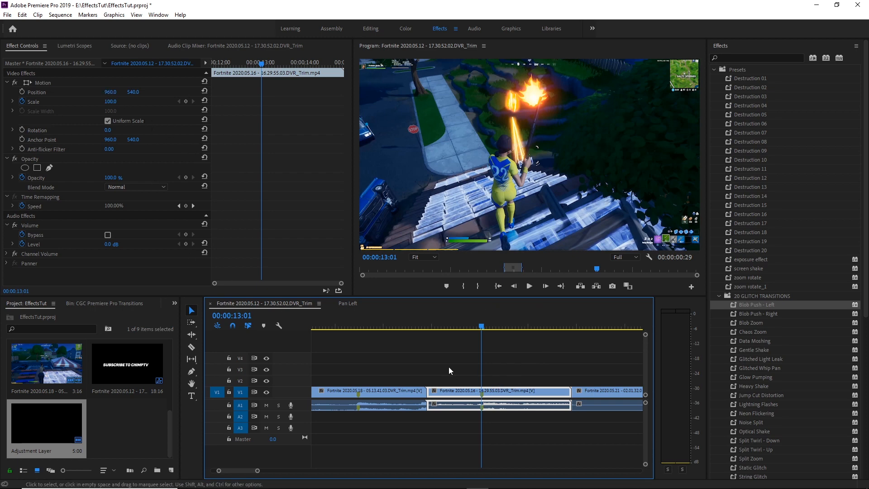
{"action": "left_click", "coordinate": [91, 102]}
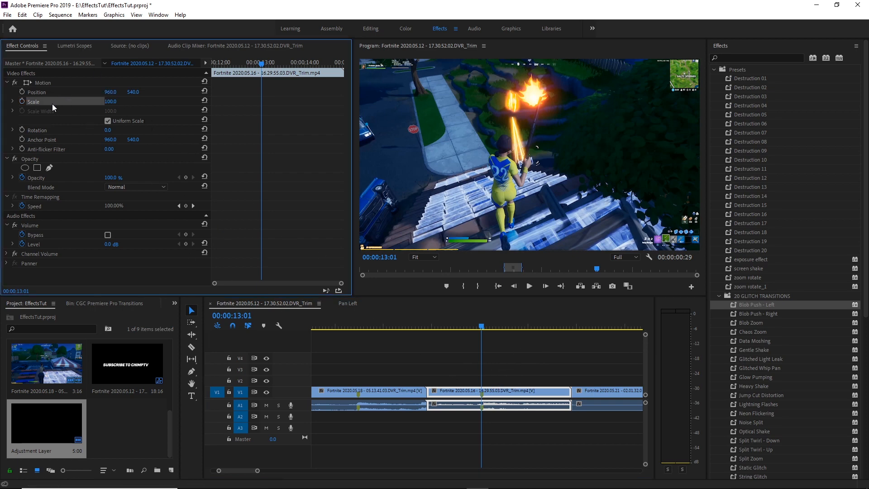
{"action": "left_click", "coordinate": [22, 101]}
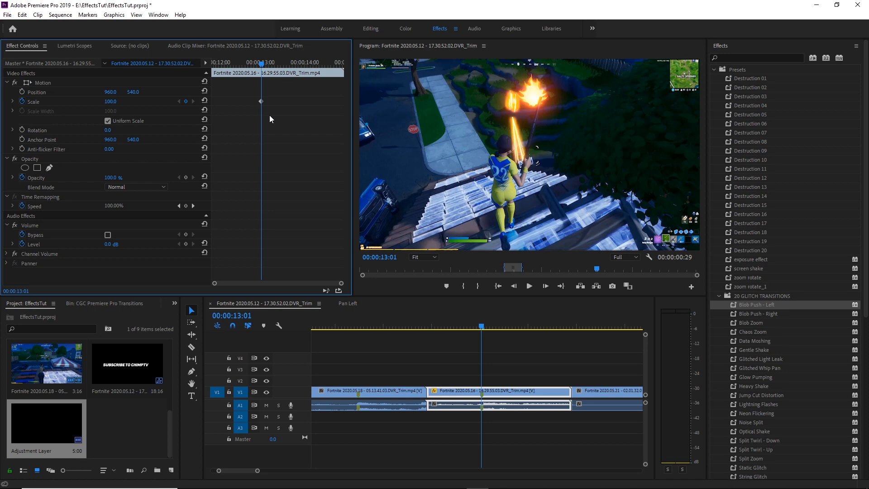
Step: Add a Scale keyframe three frames before the shot, at 00:00:12:28
{"action": "key", "text": "Left"}
{"action": "key", "text": "Left"}
{"action": "key", "text": "Left"}
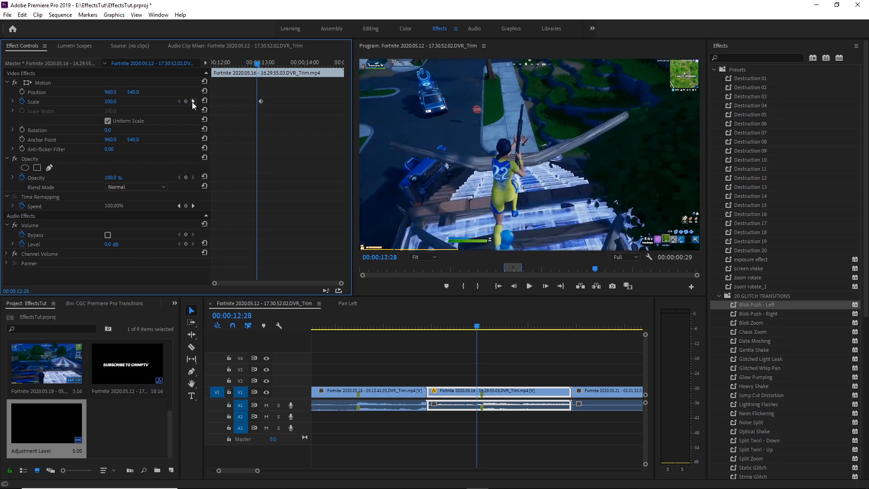
{"action": "left_click", "coordinate": [192, 101]}
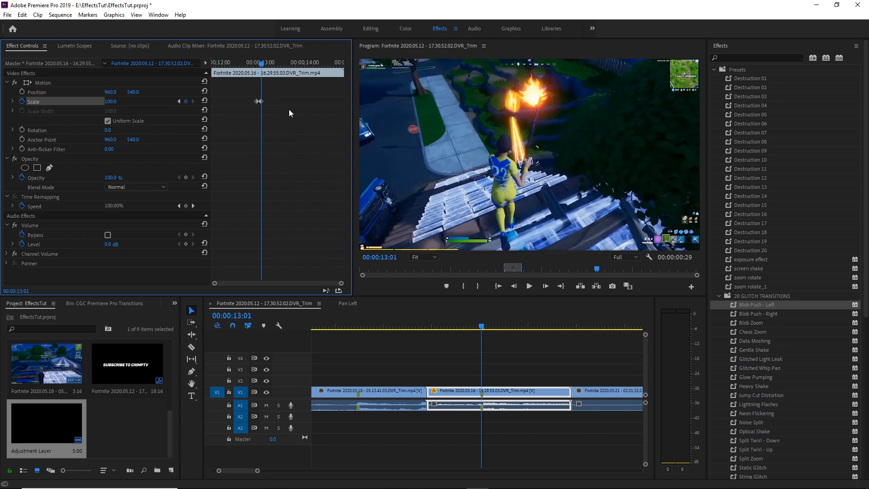
Step: Add a Scale keyframe four frames after the shot, at 00:00:13:05
{"action": "key", "text": "Right"}
{"action": "key", "text": "Right"}
{"action": "key", "text": "Right"}
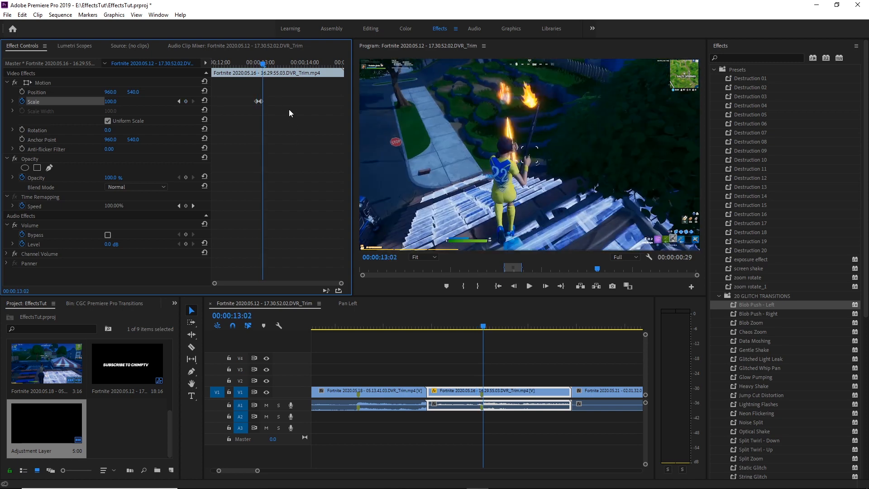
{"action": "key", "text": "Right"}
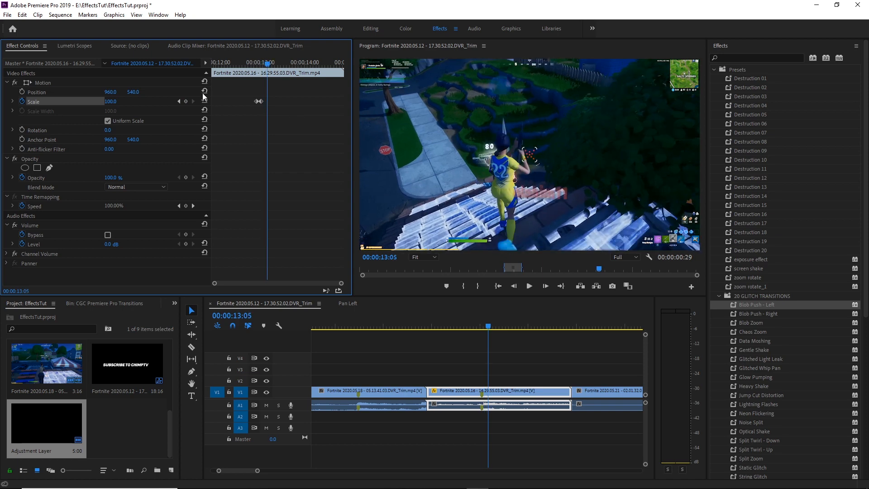
{"action": "left_click", "coordinate": [186, 102]}
Step: Raise the Scale value of the middle keyframe at 00:00:13:01 above 120 for the screen pump
{"action": "left_click", "coordinate": [261, 63]}
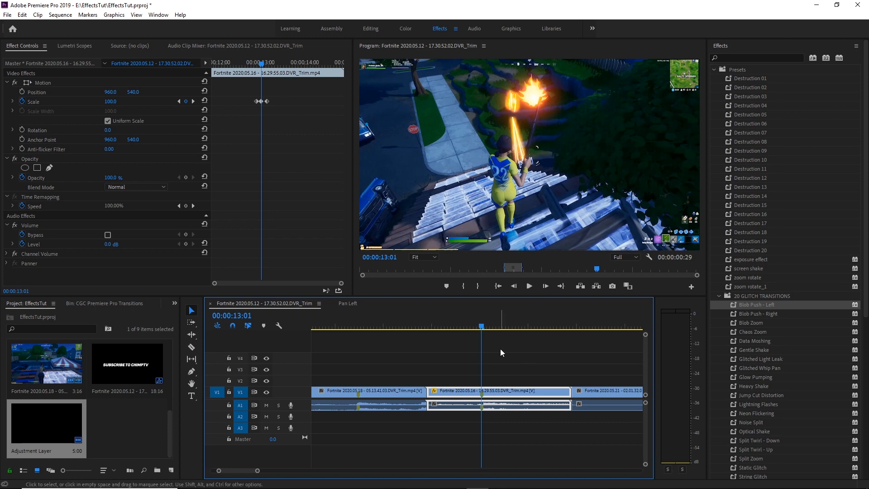
{"action": "left_click", "coordinate": [308, 121]}
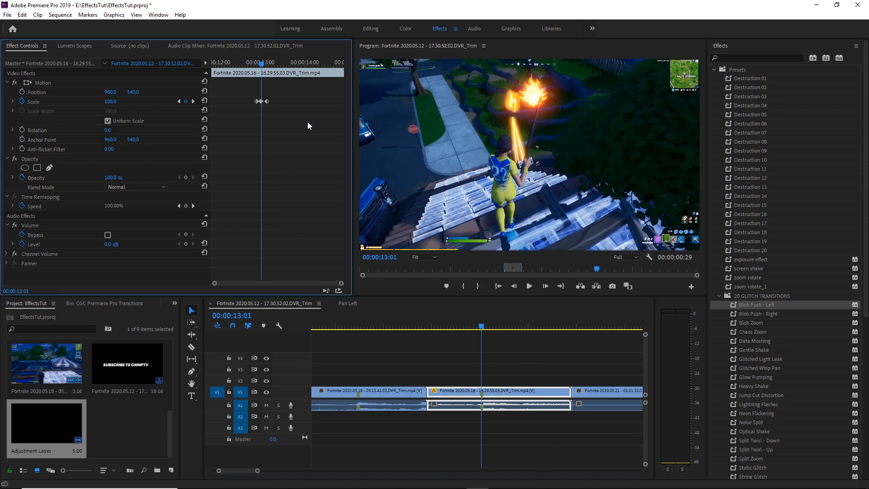
{"action": "left_click", "coordinate": [256, 102]}
{"action": "left_click", "coordinate": [262, 102]}
{"action": "mouse_move", "coordinate": [105, 106]}
{"action": "left_mouse_down"}
{"action": "mouse_move", "coordinate": [124, 106]}
{"action": "mouse_move", "coordinate": [106, 107]}
{"action": "mouse_move", "coordinate": [114, 106]}
{"action": "left_mouse_up"}
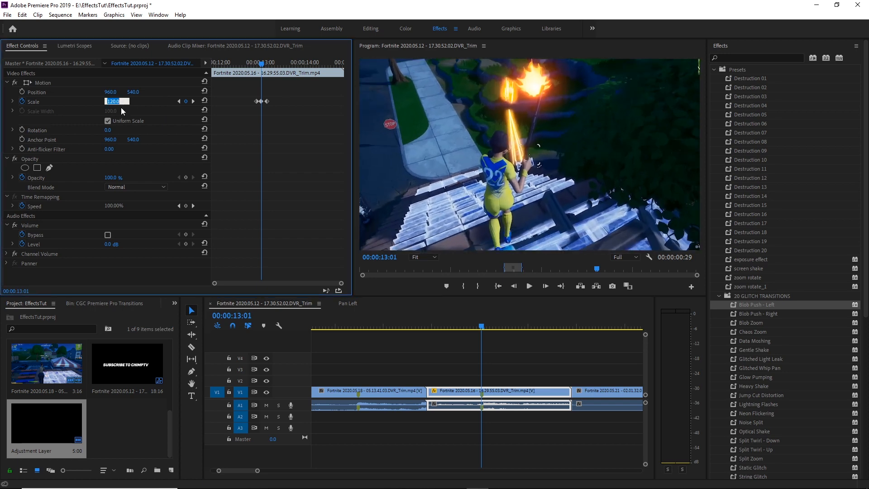
{"action": "type", "text": "1"}
{"action": "key", "text": "Return"}
Step: Play back and scrub through the third gameplay clip around the shot to check the screen pump
{"action": "left_click", "coordinate": [467, 320]}
{"action": "key", "text": "space"}
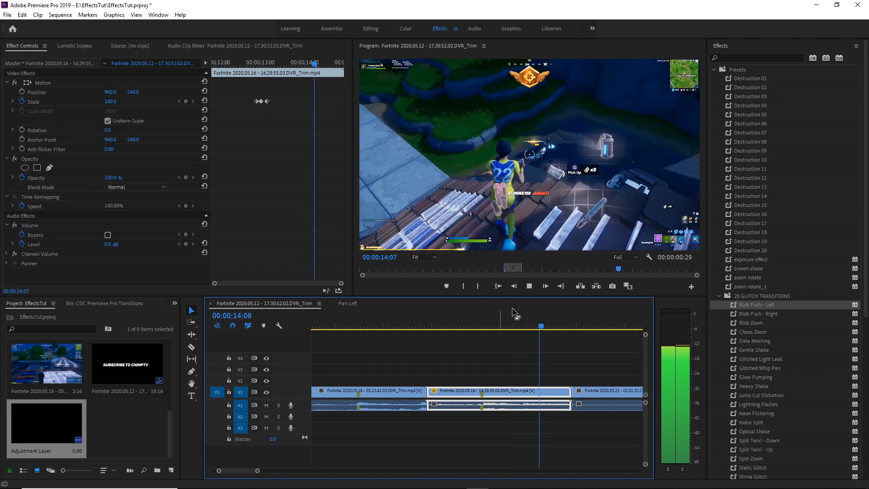
{"action": "key", "text": "space"}
{"action": "left_click_drag", "start_coordinate": [480, 325], "coordinate": [487, 371]}
{"action": "mouse_move", "coordinate": [480, 368]}
{"action": "left_mouse_down"}
{"action": "mouse_move", "coordinate": [496, 370]}
{"action": "mouse_move", "coordinate": [475, 372]}
{"action": "left_mouse_up"}
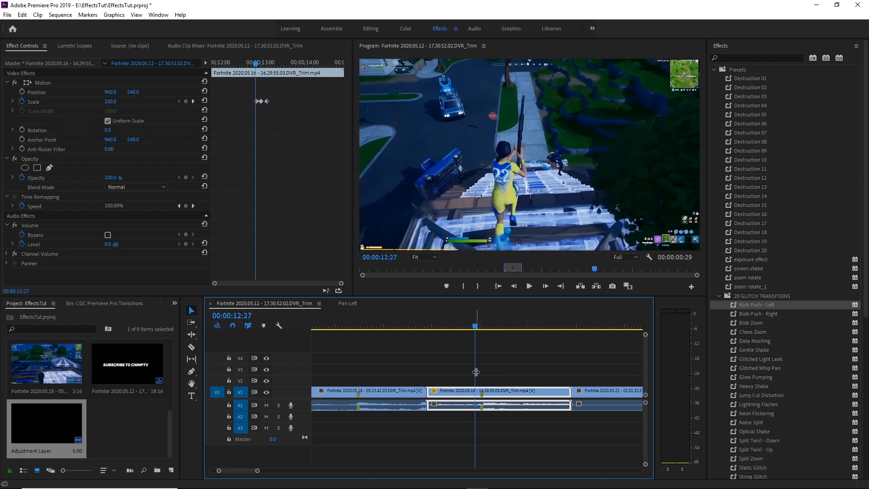
{"action": "left_click_drag", "start_coordinate": [475, 324], "coordinate": [483, 332]}
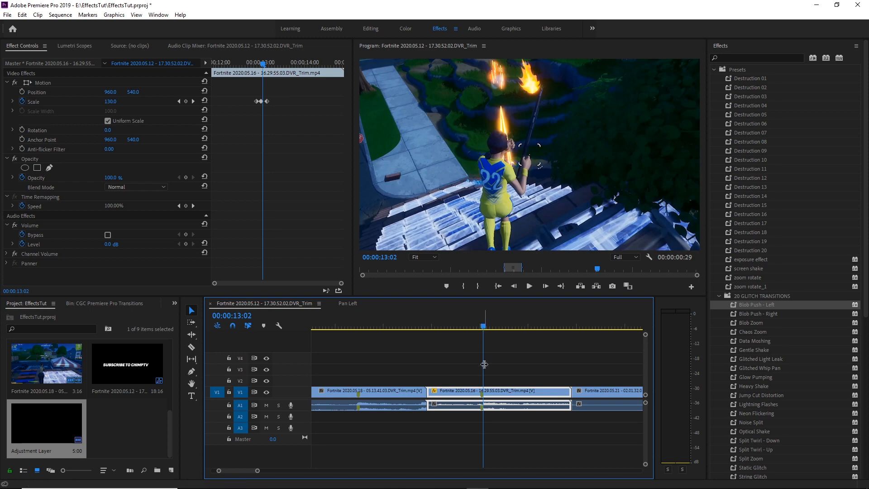
{"action": "mouse_move", "coordinate": [484, 321]}
{"action": "left_mouse_down"}
{"action": "mouse_move", "coordinate": [473, 327]}
{"action": "mouse_move", "coordinate": [480, 336]}
{"action": "left_mouse_up"}
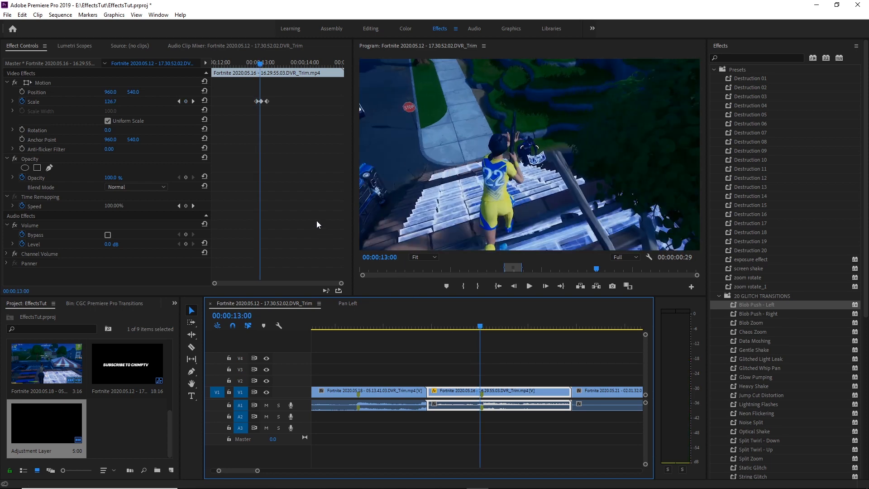
Step: Reselect the third gameplay clip and apply the Gentle Shake preset from 20 GLITCH TRANSITIONS to it
{"action": "left_click", "coordinate": [575, 357]}
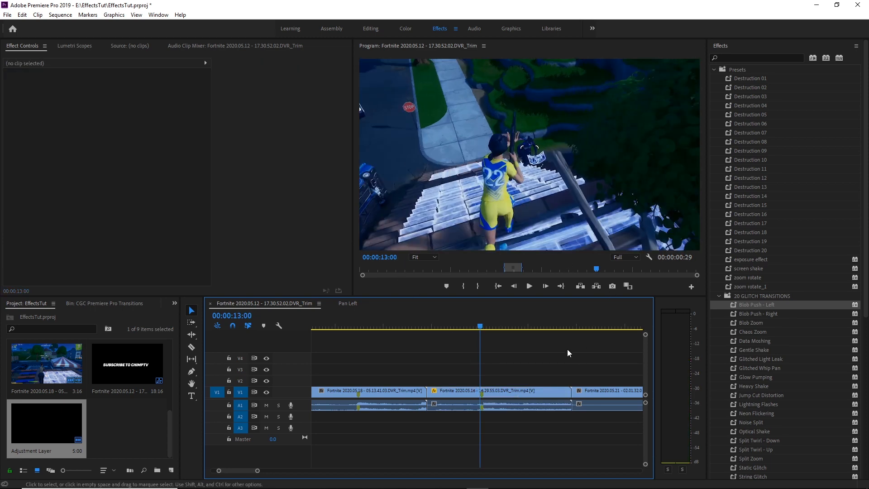
{"action": "left_click", "coordinate": [522, 390]}
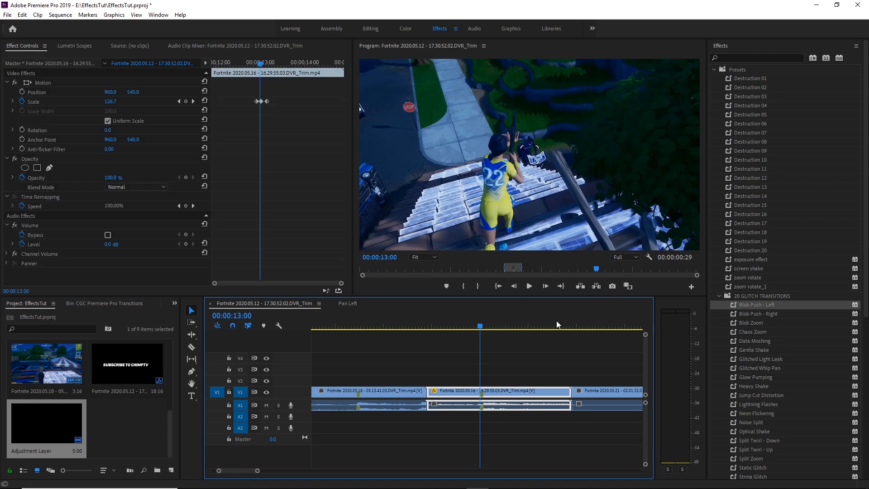
{"action": "scroll", "coordinate": [794, 368], "scroll_direction": "down", "scroll_amount": 5}
{"action": "scroll", "coordinate": [793, 352], "scroll_direction": "up", "scroll_amount": 5}
{"action": "scroll", "coordinate": [792, 349], "scroll_direction": "down", "scroll_amount": 5}
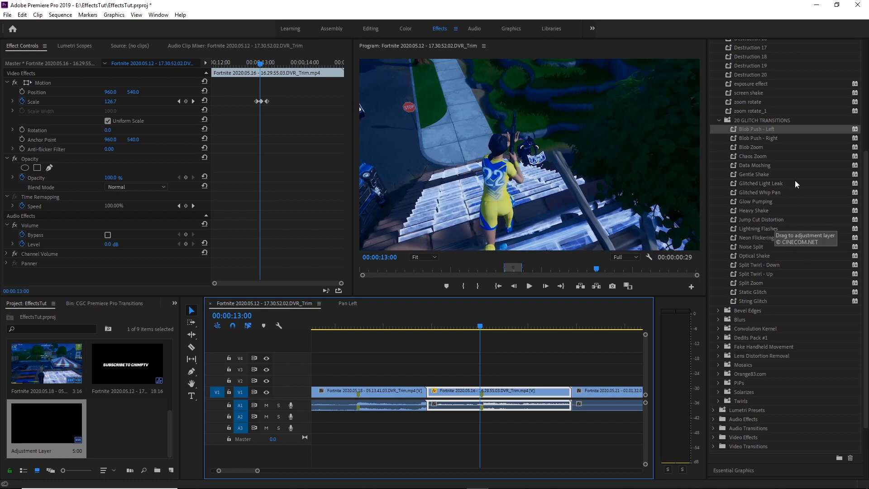
{"action": "left_click_drag", "start_coordinate": [758, 174], "coordinate": [497, 391]}
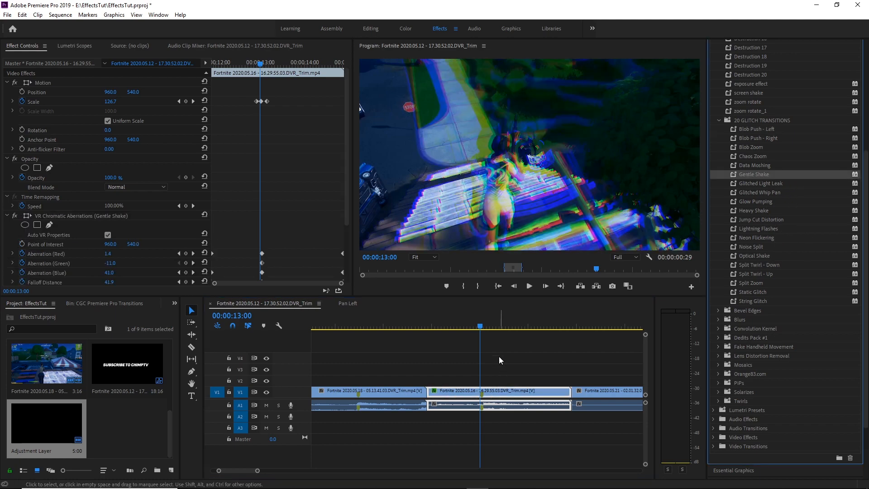
Step: Play back and scrub around the shot in the third gameplay clip to check the Gentle Shake effect
{"action": "left_click", "coordinate": [473, 319]}
{"action": "key", "text": "space"}
{"action": "key", "text": "space"}
{"action": "left_click_drag", "start_coordinate": [472, 319], "coordinate": [478, 327]}
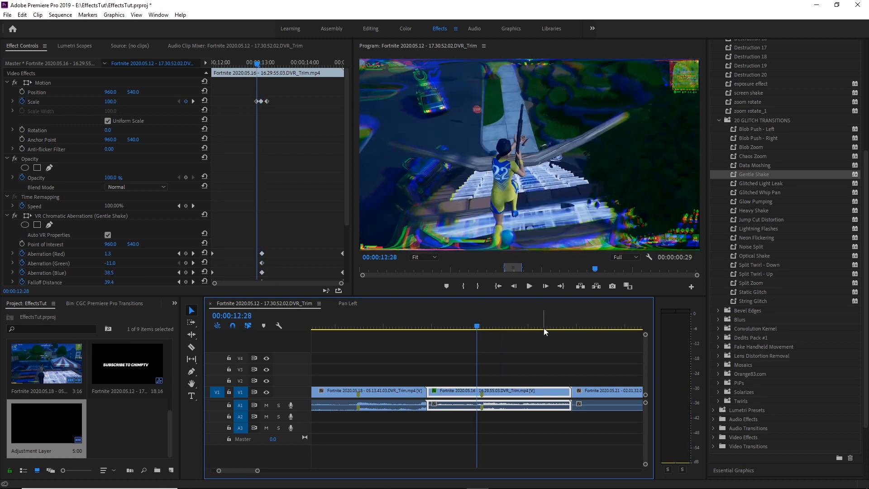
Step: Undo the Gentle Shake preset on the third gameplay clip and save the project
{"action": "key", "text": "ctrl+z"}
{"action": "left_click", "coordinate": [481, 326]}
{"action": "left_click_drag", "start_coordinate": [483, 326], "coordinate": [458, 333]}
{"action": "key", "text": "ctrl+s"}
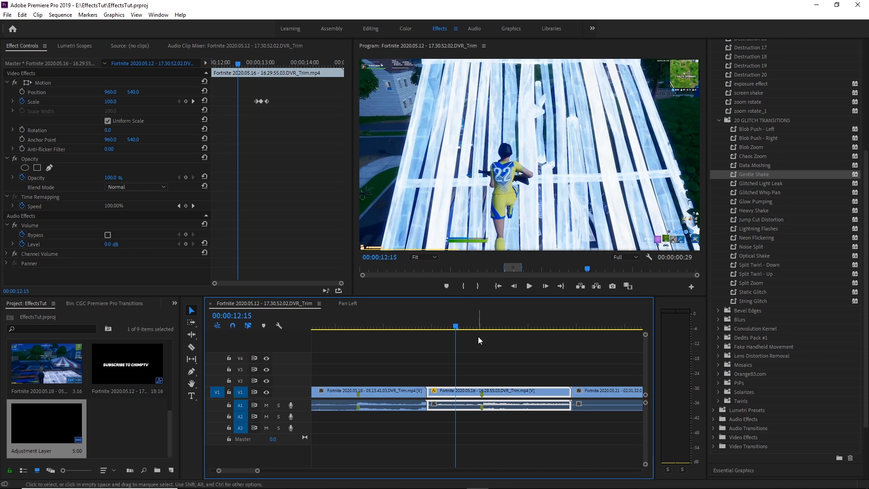
Step: Scrub the third gameplay clip just before the shot to review the screen pump without the shake preset
{"action": "left_click", "coordinate": [478, 336]}
{"action": "left_click", "coordinate": [473, 328]}
{"action": "key", "text": "Left"}
{"action": "left_click", "coordinate": [474, 349]}
{"action": "left_click", "coordinate": [492, 410]}
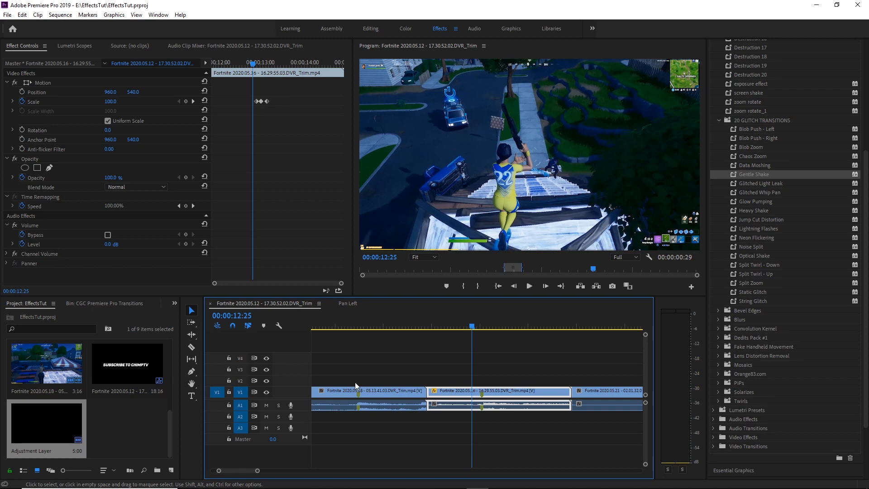
{"action": "left_click", "coordinate": [523, 333]}
{"action": "left_click", "coordinate": [499, 398]}
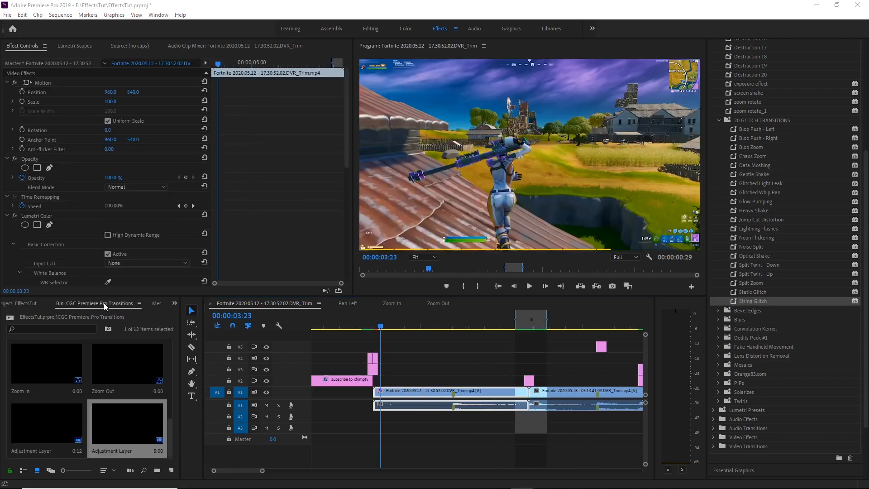
Step: Scrub and play back the second gameplay clip through its glitch effect and on into the third clip
{"action": "left_click_drag", "start_coordinate": [378, 326], "coordinate": [579, 362]}
{"action": "scroll", "coordinate": [571, 362], "scroll_direction": "down", "scroll_amount": 3}
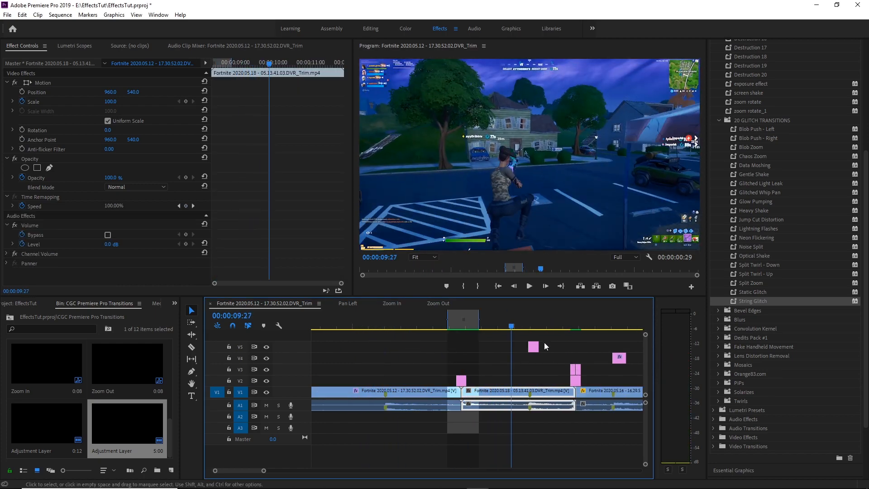
{"action": "left_click", "coordinate": [533, 323]}
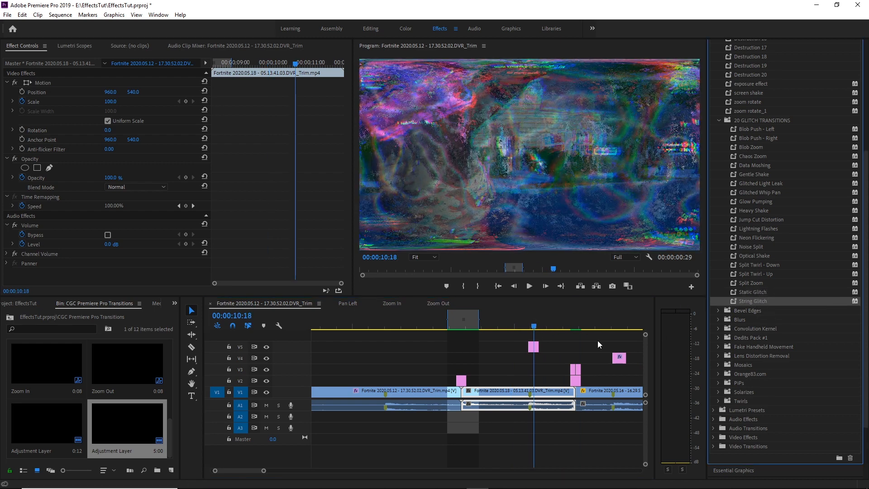
{"action": "left_click", "coordinate": [526, 327]}
{"action": "key", "text": "space"}
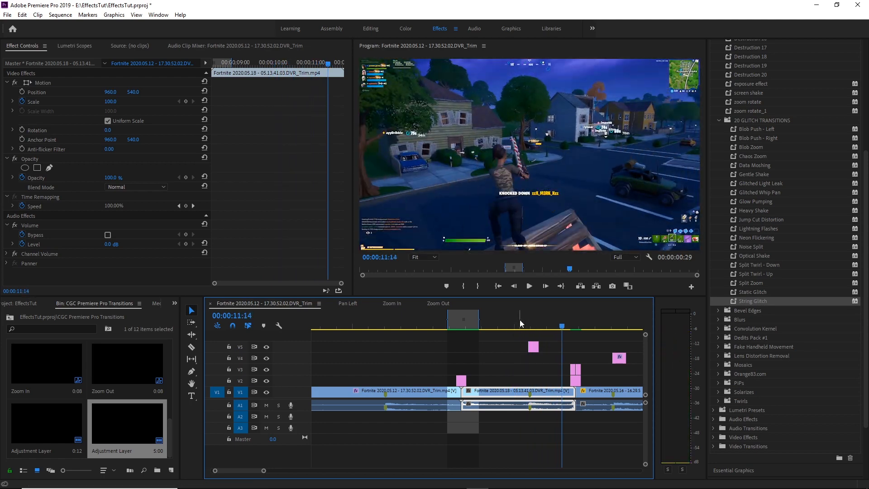
{"action": "left_click_drag", "start_coordinate": [519, 326], "coordinate": [531, 359]}
{"action": "key", "text": "space"}
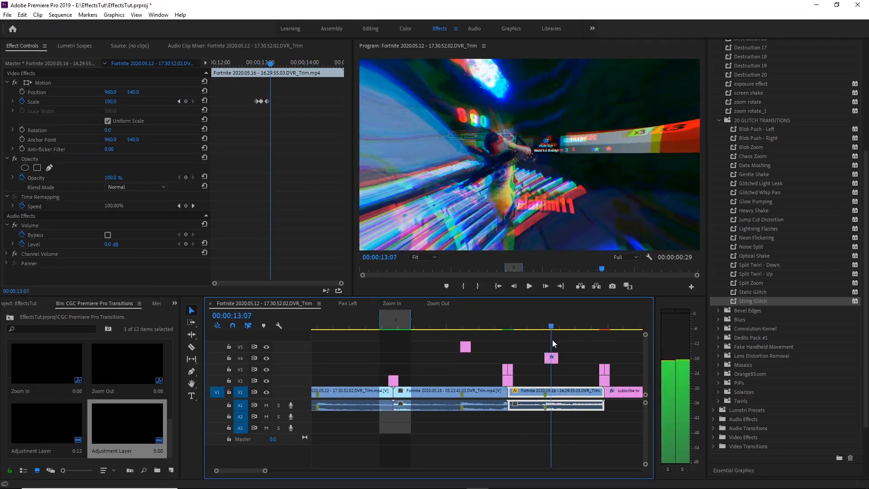
Step: Highlight the Split Zoom preset and play back the third gameplay clip from just before the shot to review its effects
{"action": "left_click", "coordinate": [793, 286]}
{"action": "left_click", "coordinate": [539, 327]}
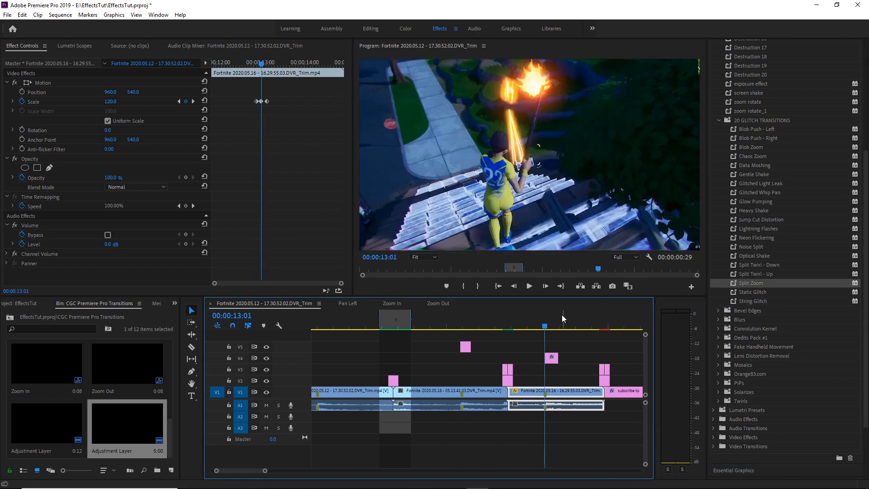
{"action": "left_click", "coordinate": [543, 327]}
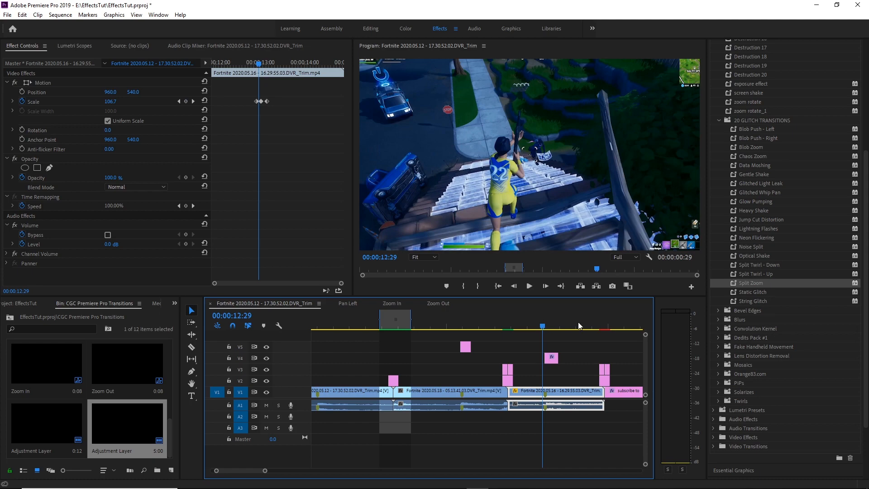
{"action": "left_click", "coordinate": [540, 326]}
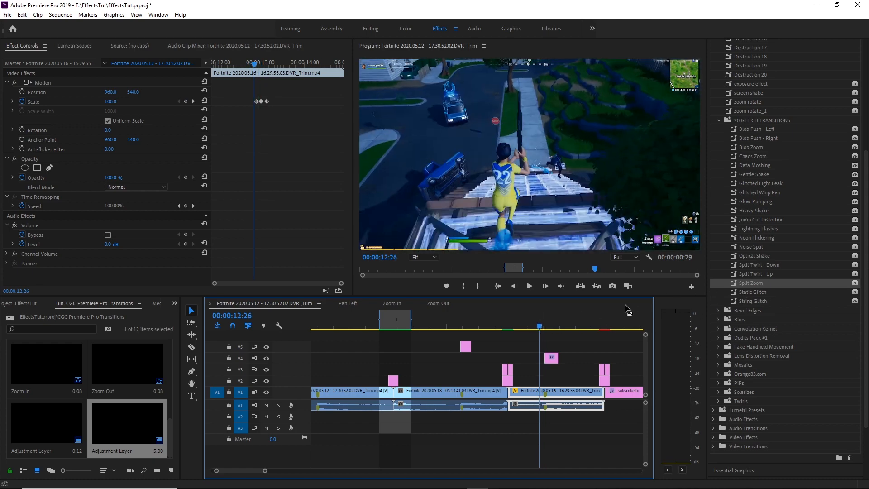
{"action": "key", "text": "space"}
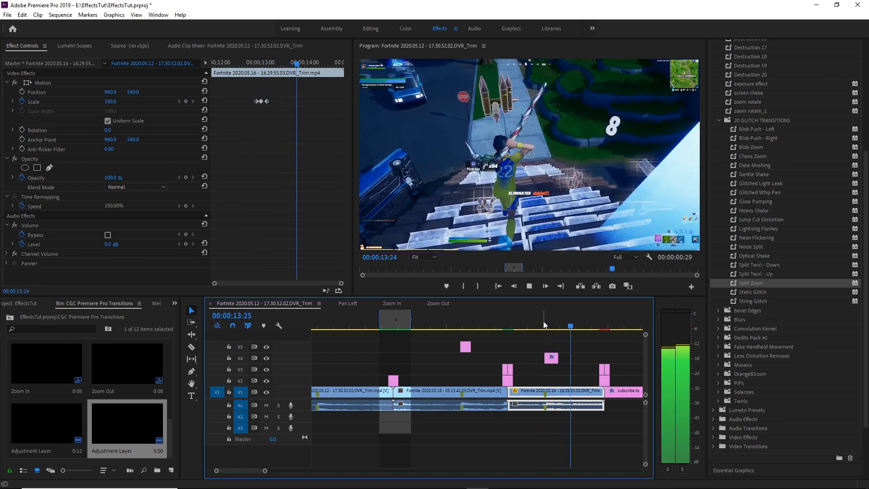
{"action": "key", "text": "space"}
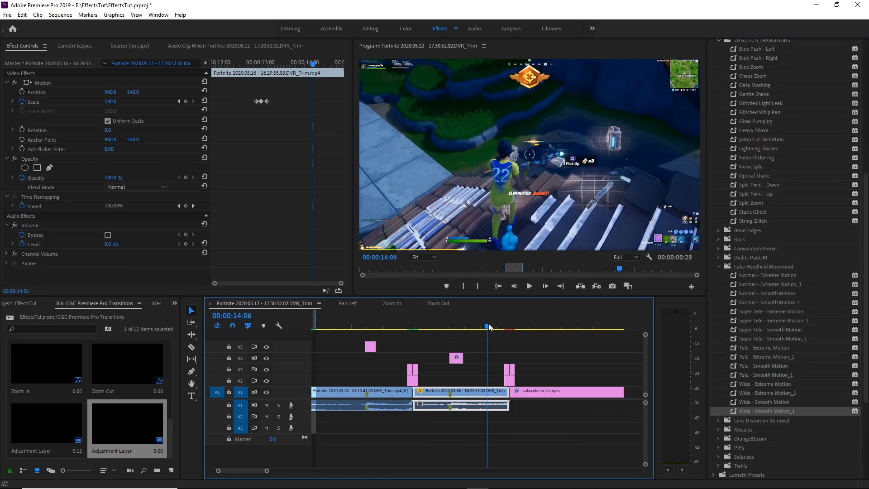
Step: Play back from the end of the third gameplay clip through the closing subscribe title to review the final transition
{"action": "left_click_drag", "start_coordinate": [487, 326], "coordinate": [509, 350]}
{"action": "key", "text": "space"}
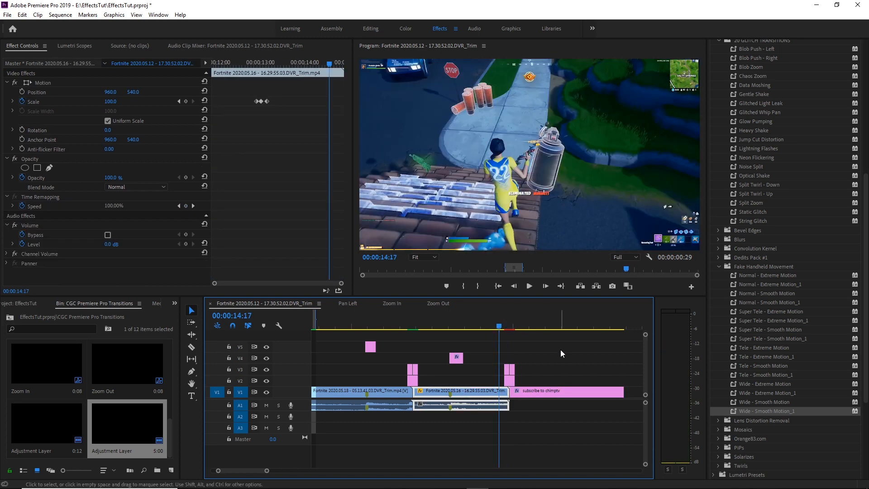
{"action": "left_click", "coordinate": [561, 349]}
{"action": "key", "text": "space"}
{"action": "key", "text": "space"}
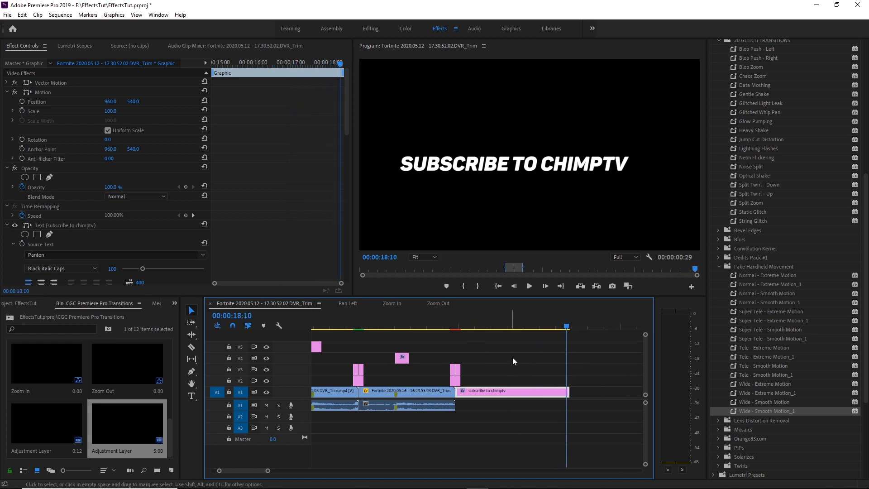
Step: Scrub through the closing subscribe title, look over the earlier clips in the sequence and save the project
{"action": "scroll", "coordinate": [563, 360], "scroll_direction": "up", "scroll_amount": 5}
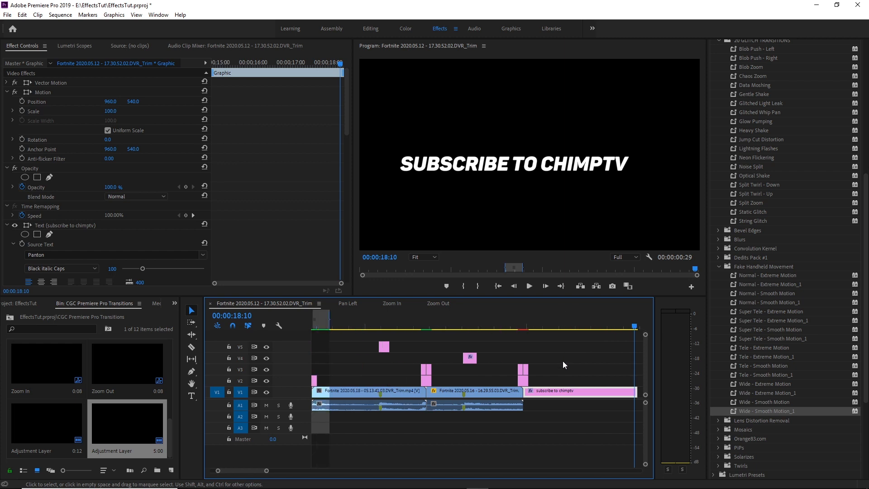
{"action": "scroll", "coordinate": [563, 360], "scroll_direction": "up", "scroll_amount": 6}
{"action": "scroll", "coordinate": [563, 360], "scroll_direction": "down", "scroll_amount": 5}
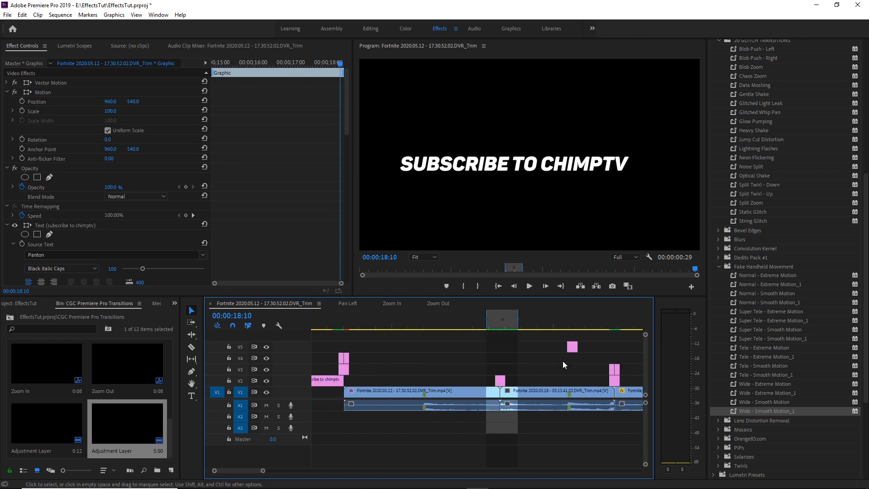
{"action": "scroll", "coordinate": [563, 364], "scroll_direction": "down", "scroll_amount": 5}
{"action": "left_click_drag", "start_coordinate": [484, 327], "coordinate": [537, 367]}
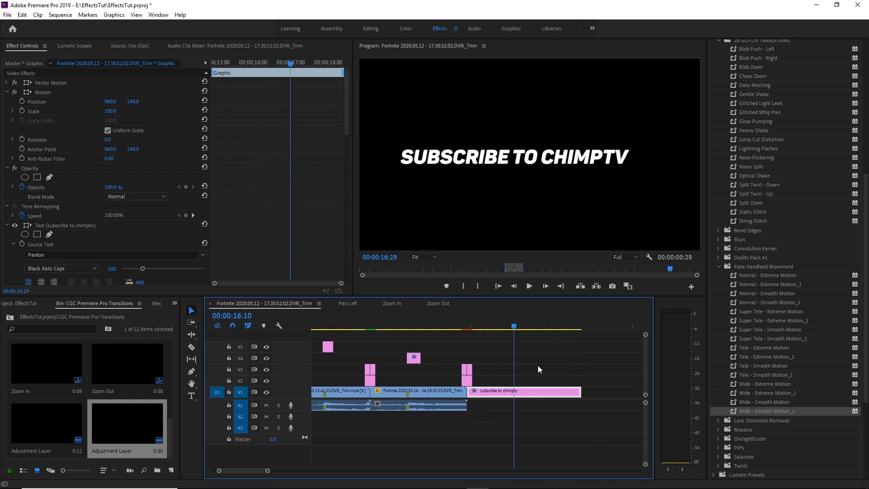
{"action": "scroll", "coordinate": [547, 368], "scroll_direction": "up", "scroll_amount": 3}
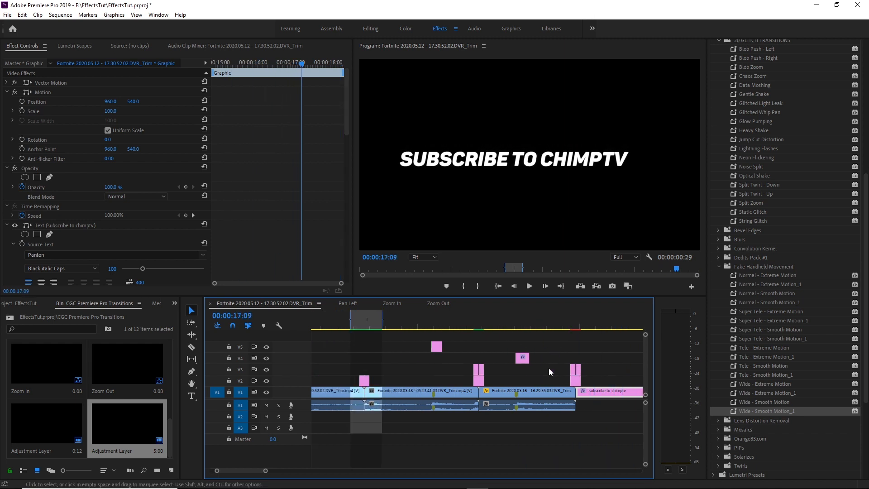
{"action": "scroll", "coordinate": [549, 368], "scroll_direction": "up", "scroll_amount": 2}
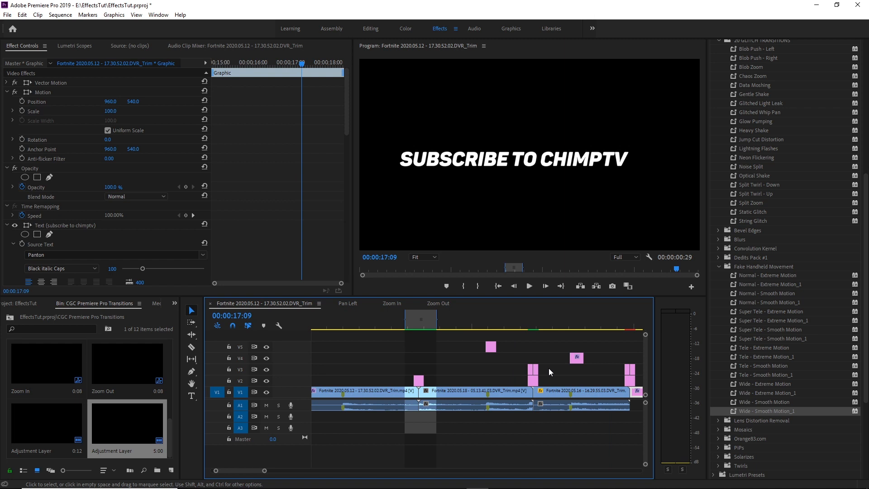
{"action": "key", "text": "ctrl+s"}
Step: Play back from the shot in the first gameplay clip and scrub past the glitch in the second clip
{"action": "scroll", "coordinate": [461, 367], "scroll_direction": "up", "scroll_amount": 5}
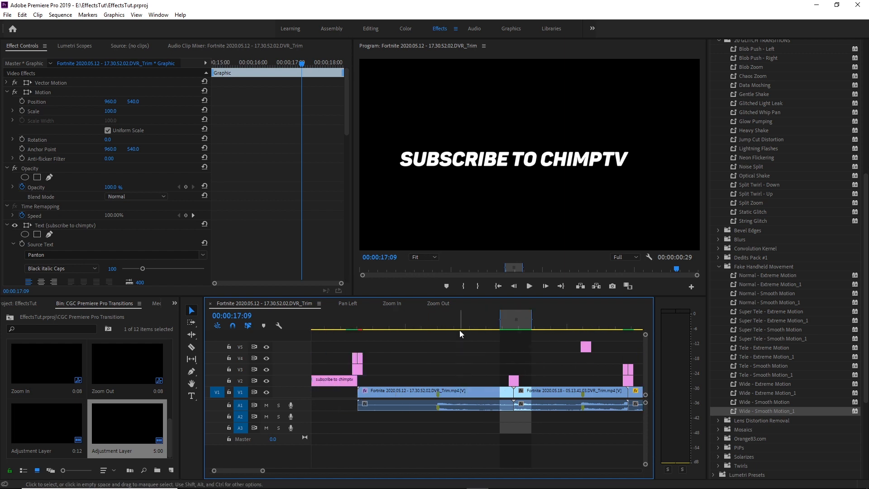
{"action": "left_click", "coordinate": [438, 327]}
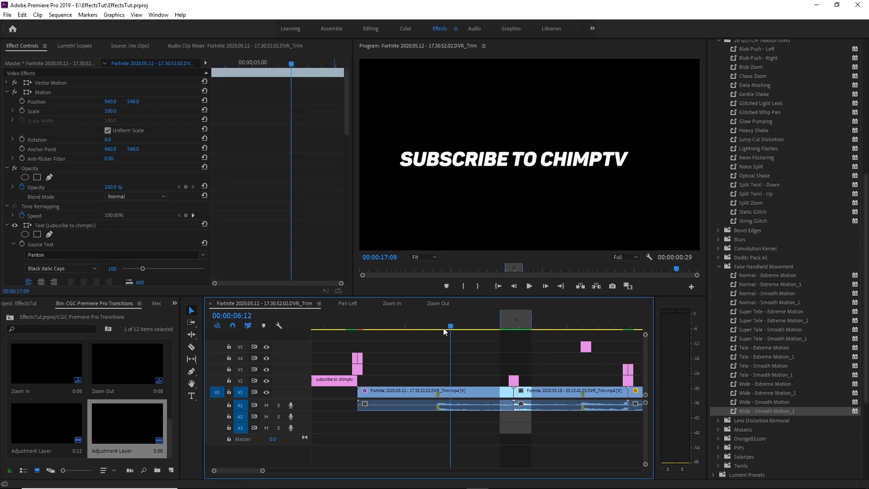
{"action": "key", "text": "space"}
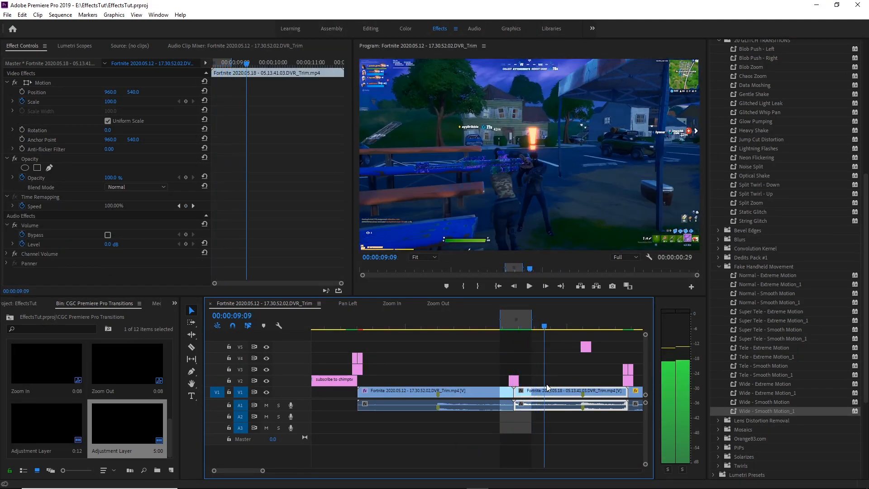
{"action": "scroll", "coordinate": [575, 377], "scroll_direction": "down", "scroll_amount": 3}
{"action": "left_click_drag", "start_coordinate": [545, 328], "coordinate": [554, 335]}
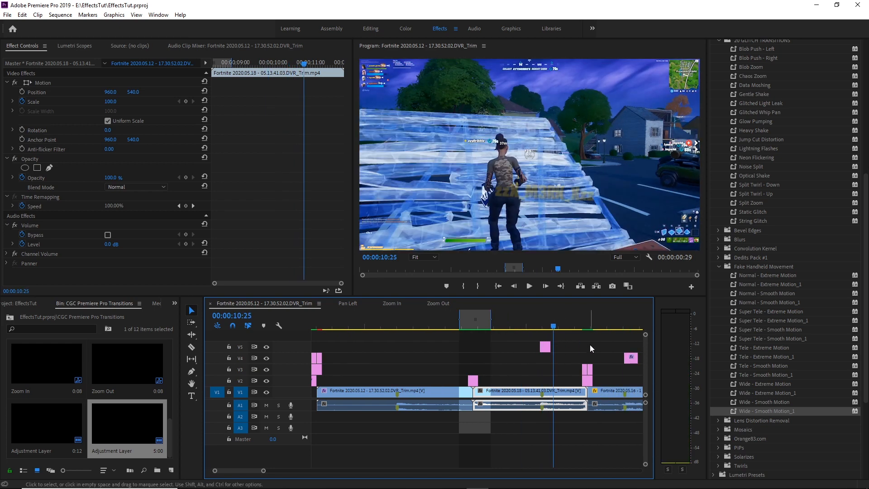